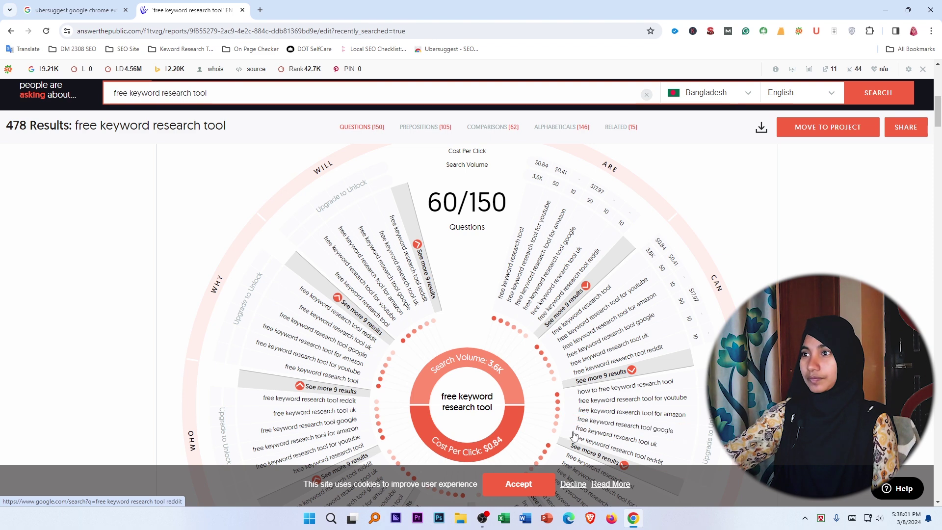
# Examine the question wheel for "free keyword research tool" and its search volume and cost-per-click figures
pyautogui.scroll(-4, 403, 222)
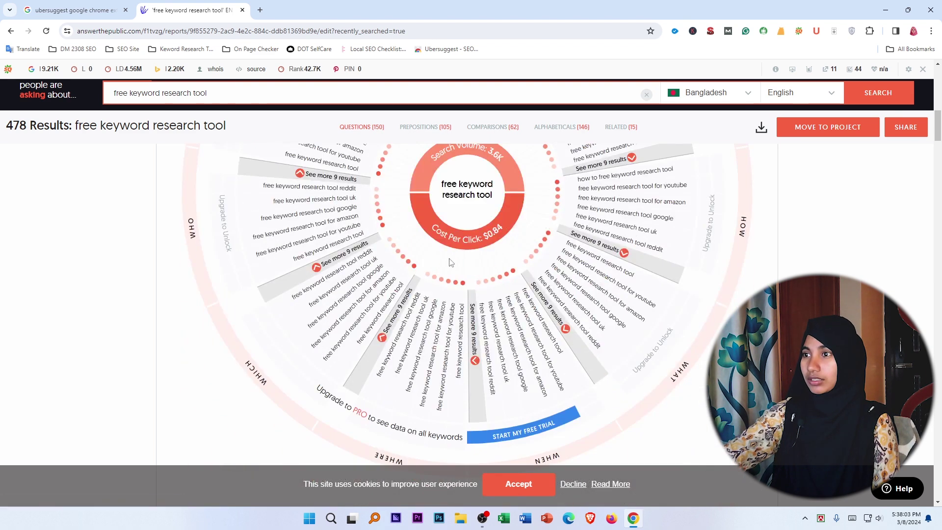
pyautogui.scroll(-4, 450, 262)
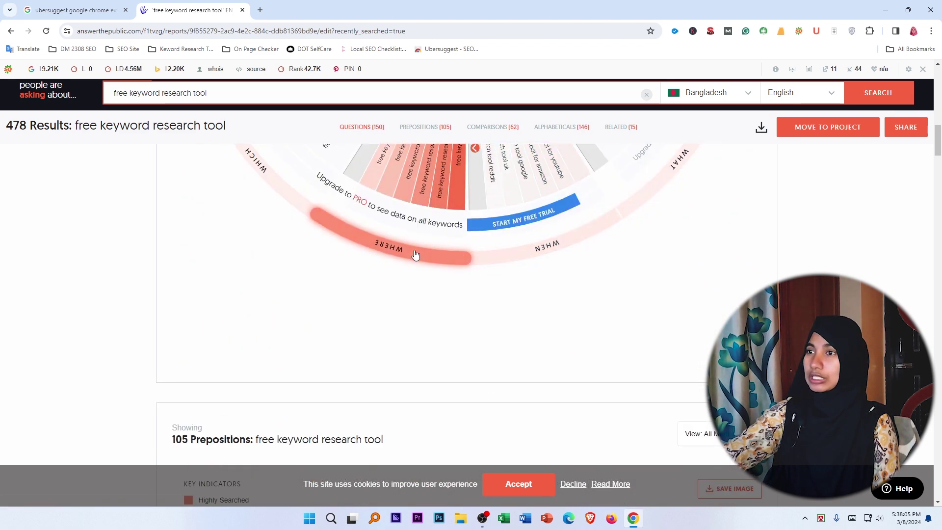
pyautogui.scroll(4, 300, 254)
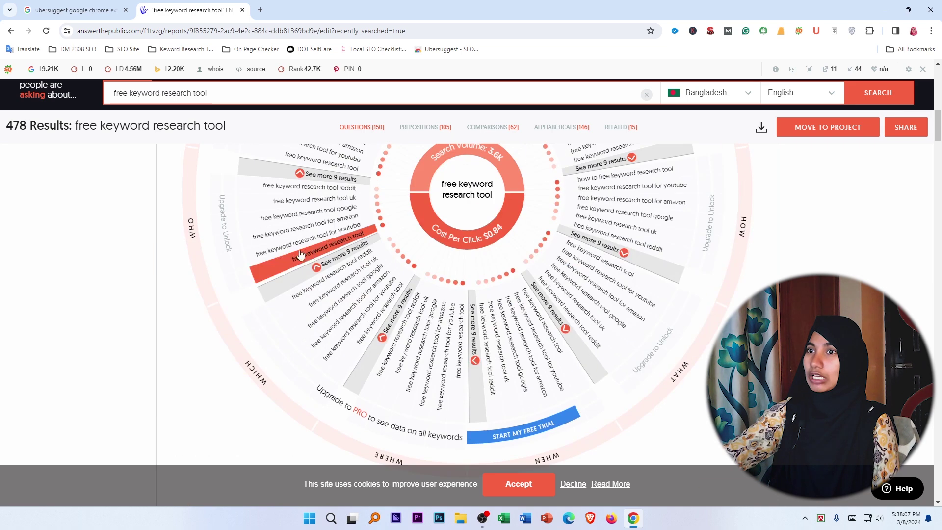
pyautogui.scroll(4, 201, 245)
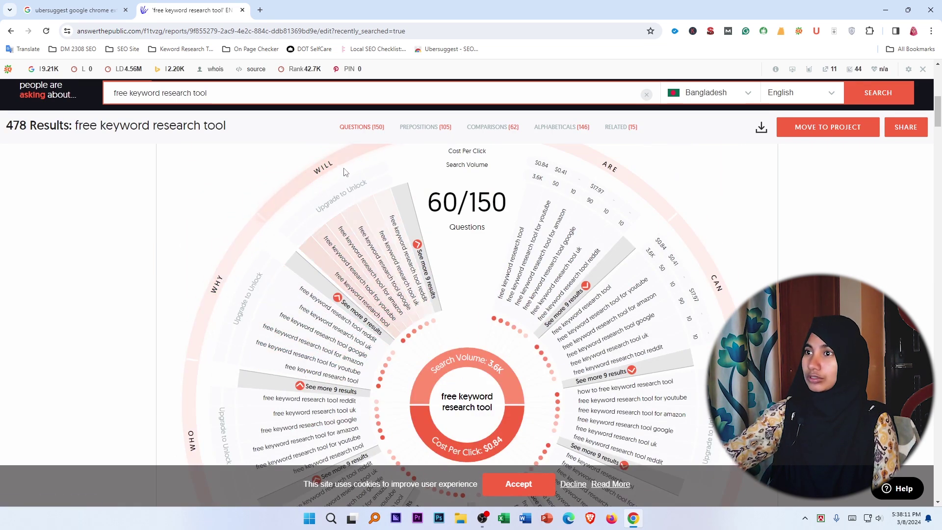
pyautogui.scroll(4, 344, 177)
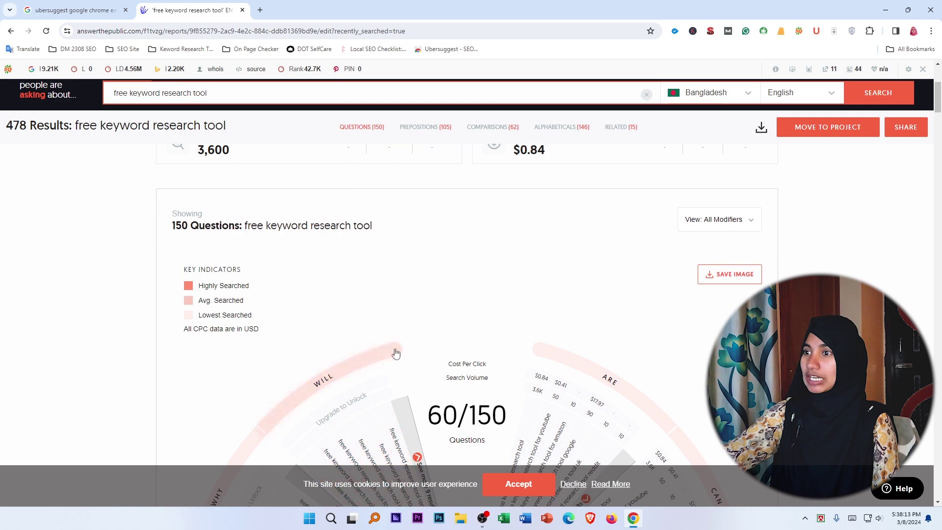
pyautogui.scroll(4, 461, 306)
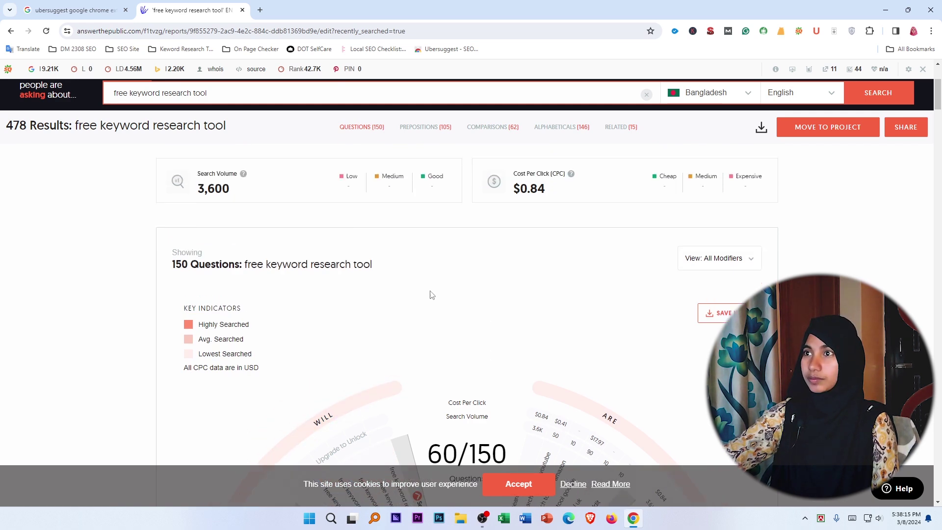
# Search Google for "Google keyword planner" in a new browser tab and open the sponsored Google keyword planner tool result
pyautogui.click(261, 11)
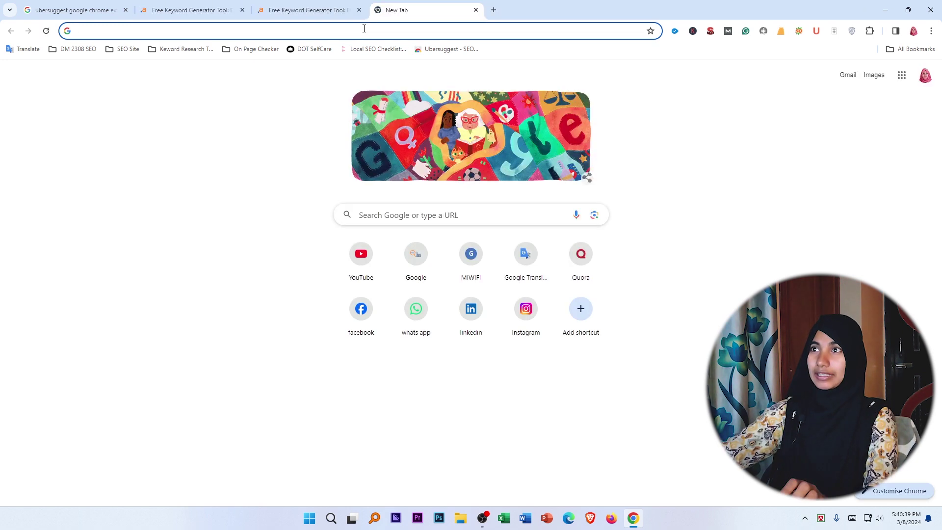
pyautogui.click(363, 28)
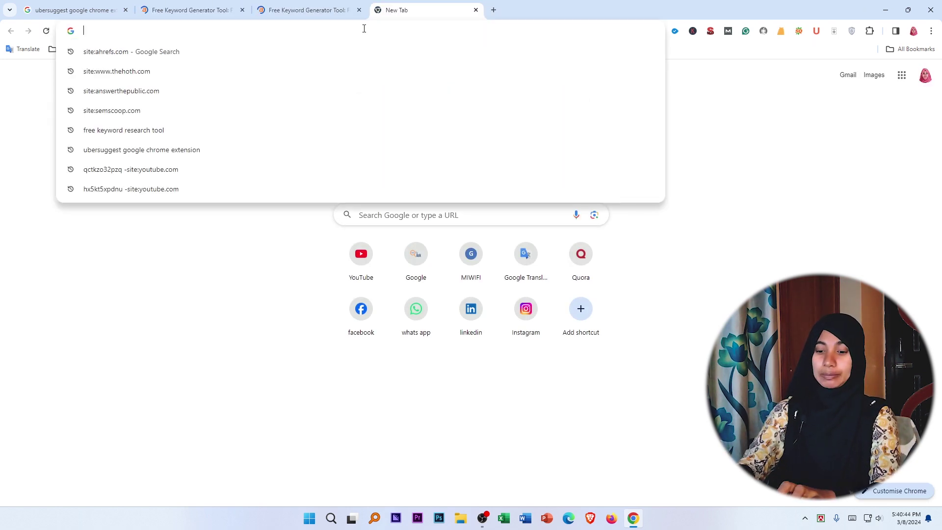
pyautogui.write('Googl')
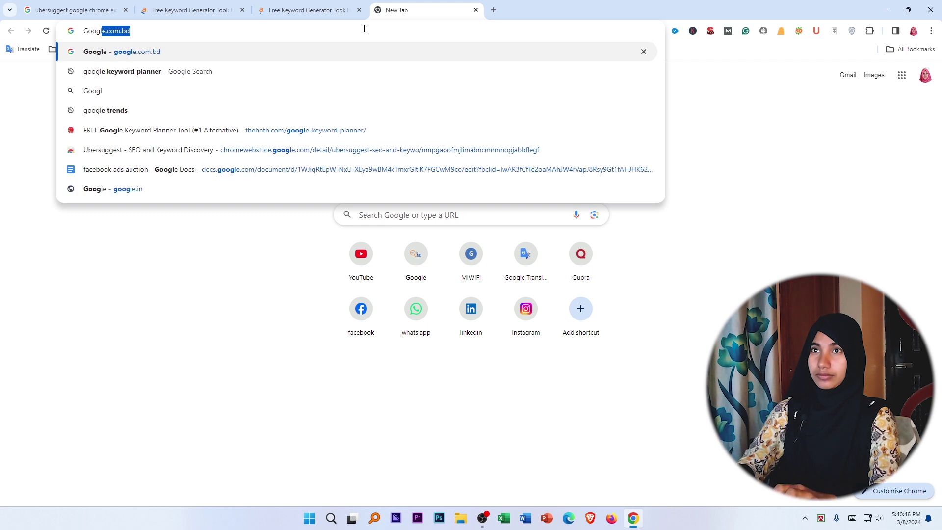
pyautogui.write('e key')
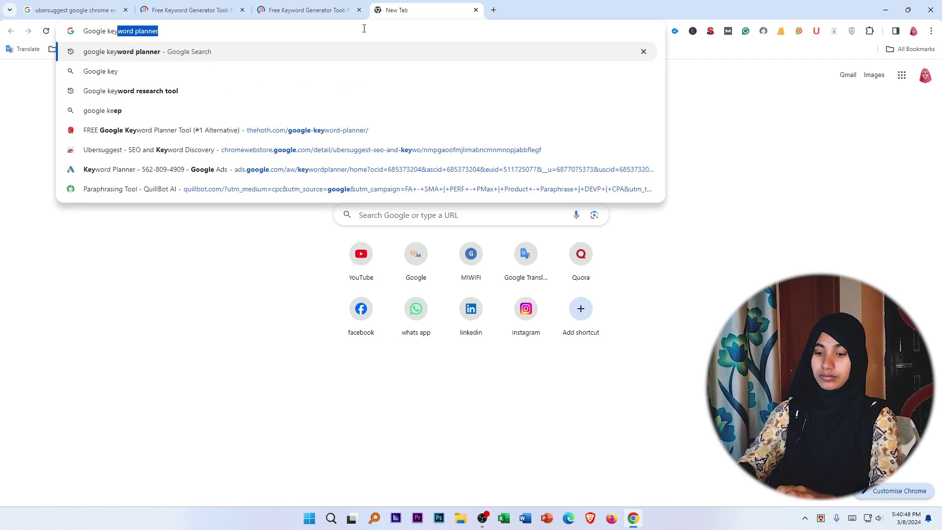
pyautogui.write('word p')
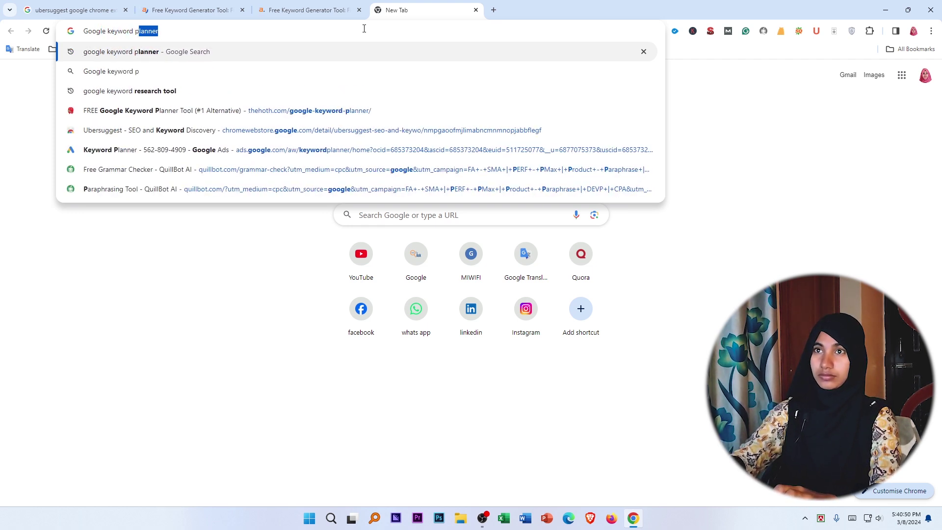
pyautogui.write('lanner')
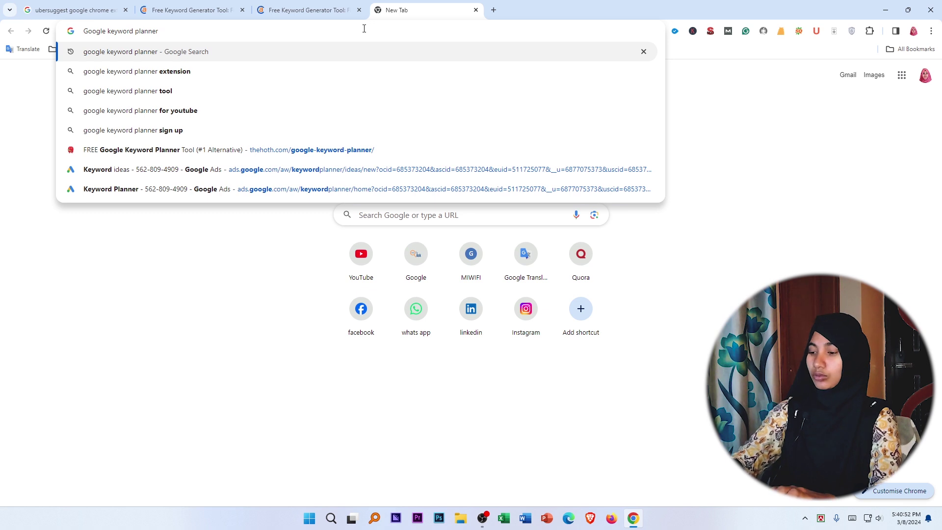
pyautogui.press('Return')
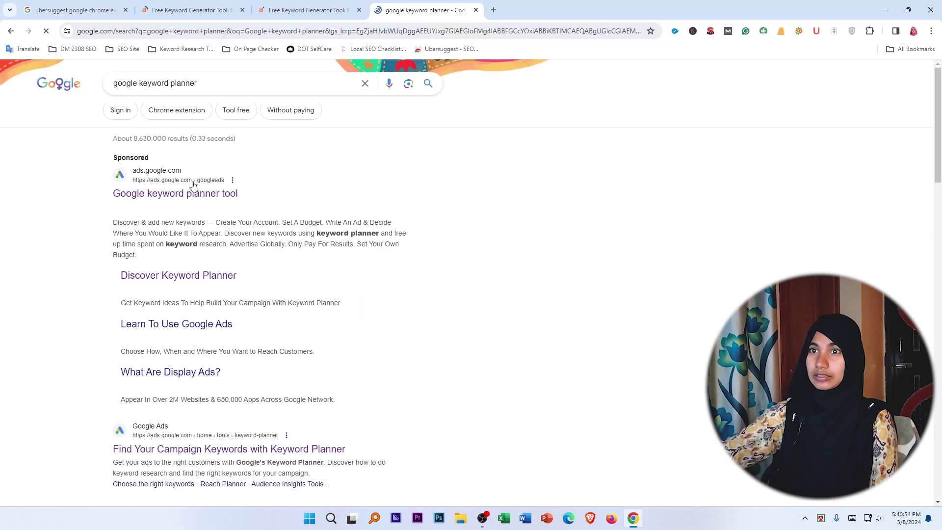
pyautogui.click(199, 195)
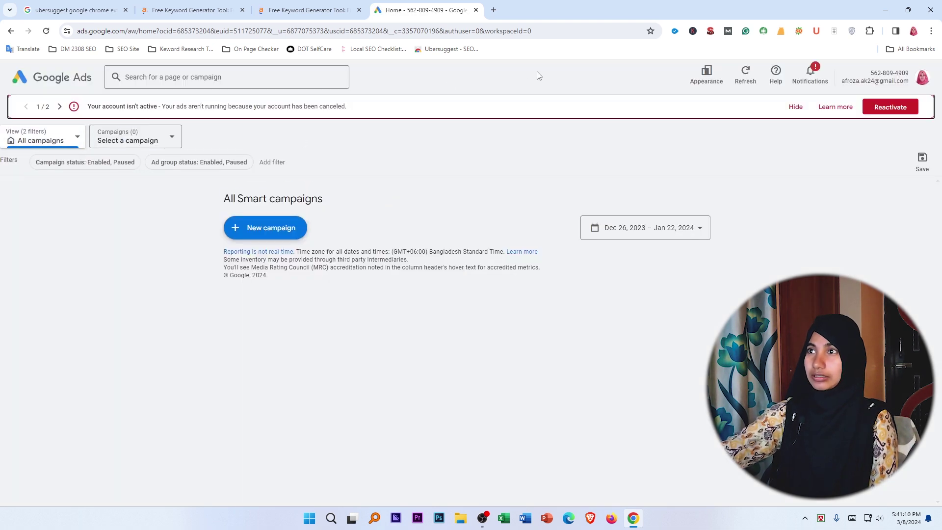
# Hide the two account alerts and open the Google Ads account overview
pyautogui.click(795, 107)
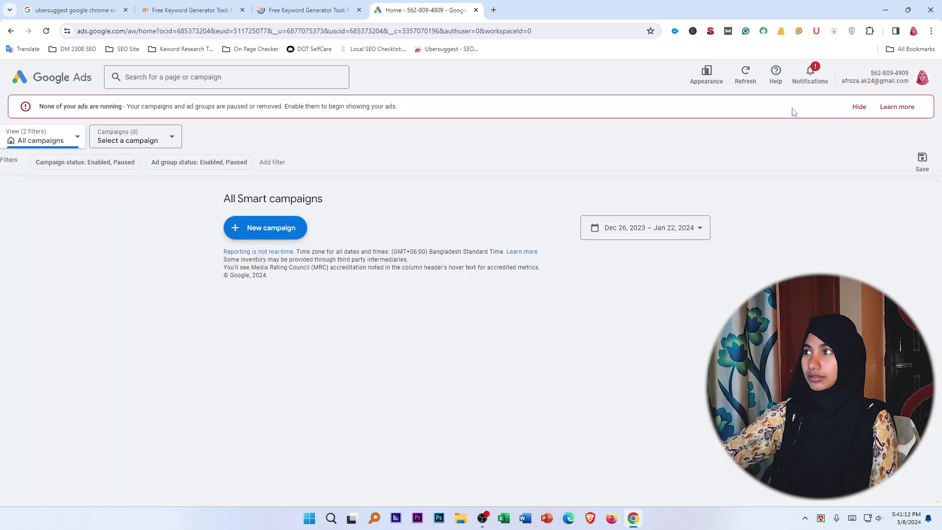
pyautogui.click(860, 107)
pyautogui.click(50, 80)
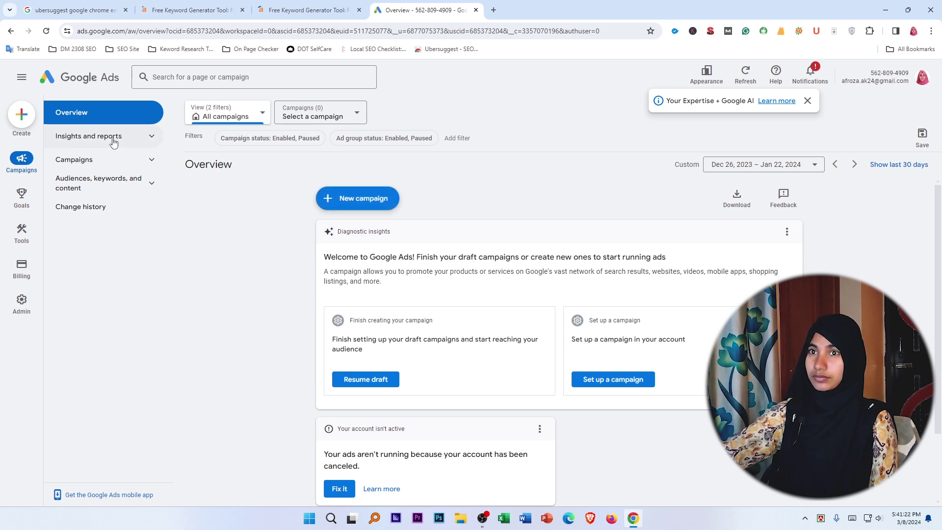
# Open Keyword Planner from the Google Ads planning tools
pyautogui.moveTo(21, 211)
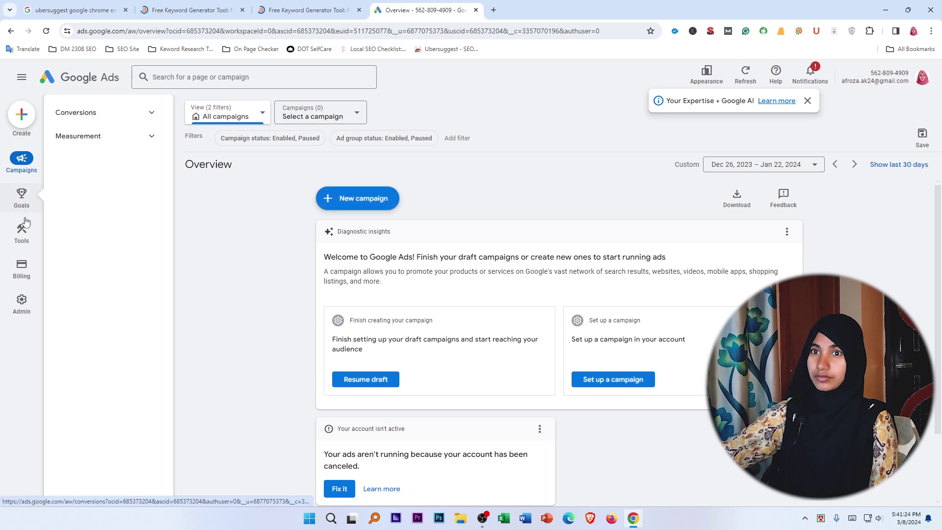
pyautogui.click(22, 229)
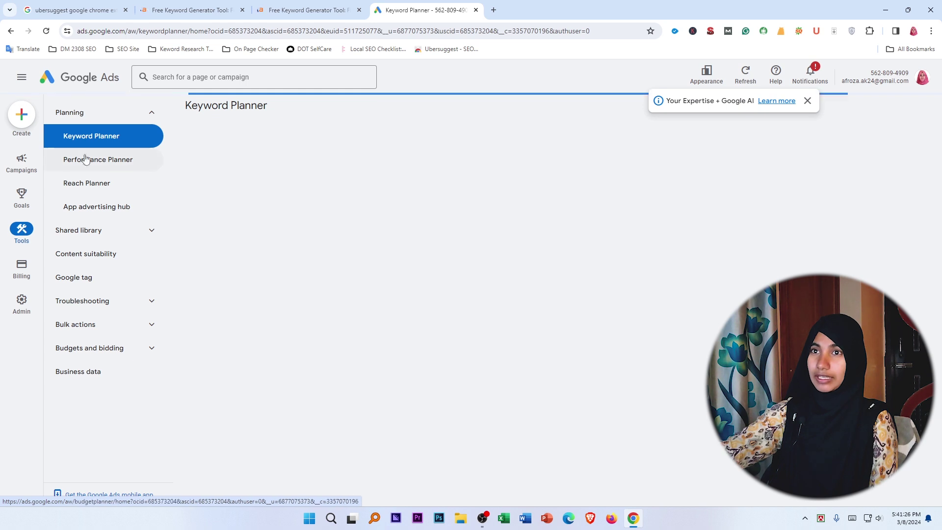
pyautogui.click(119, 140)
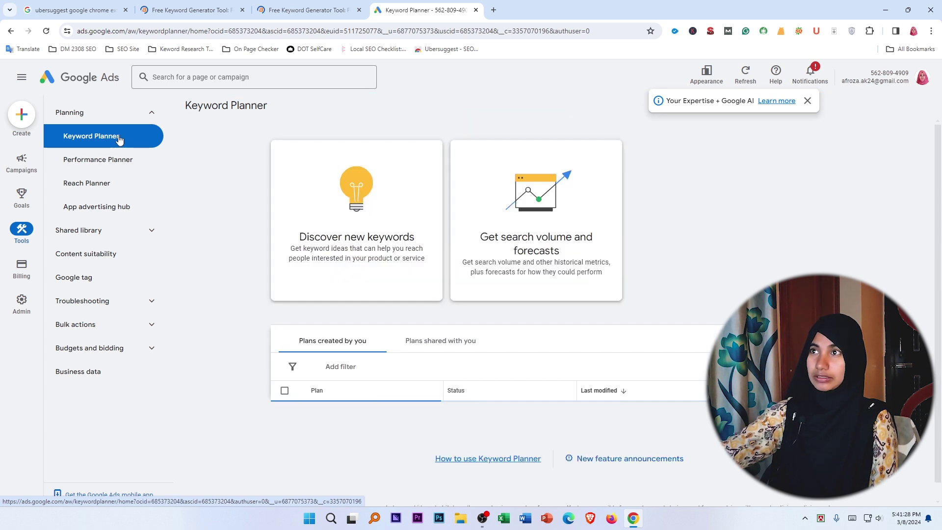
# Discover new keywords starting from "Free keyword research tool" and get the keyword ideas
pyautogui.click(367, 226)
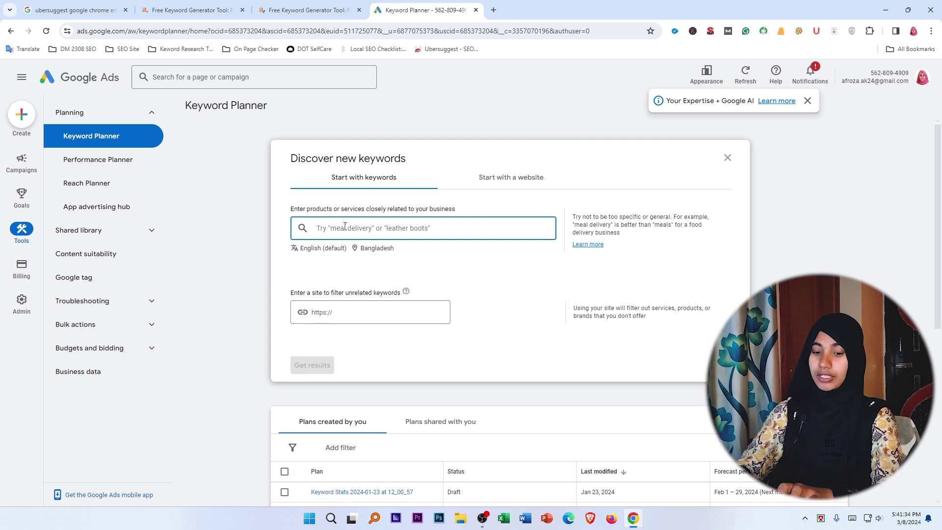
pyautogui.write('Fre')
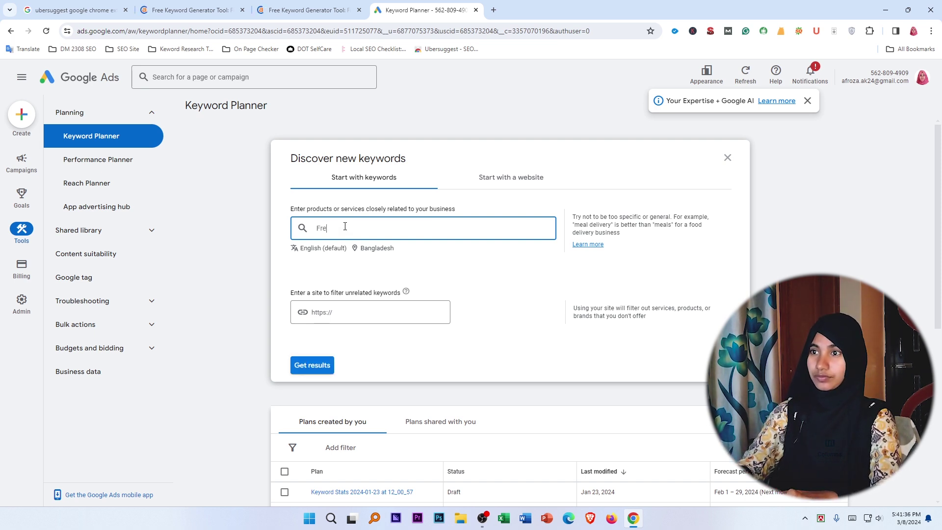
pyautogui.write('e key')
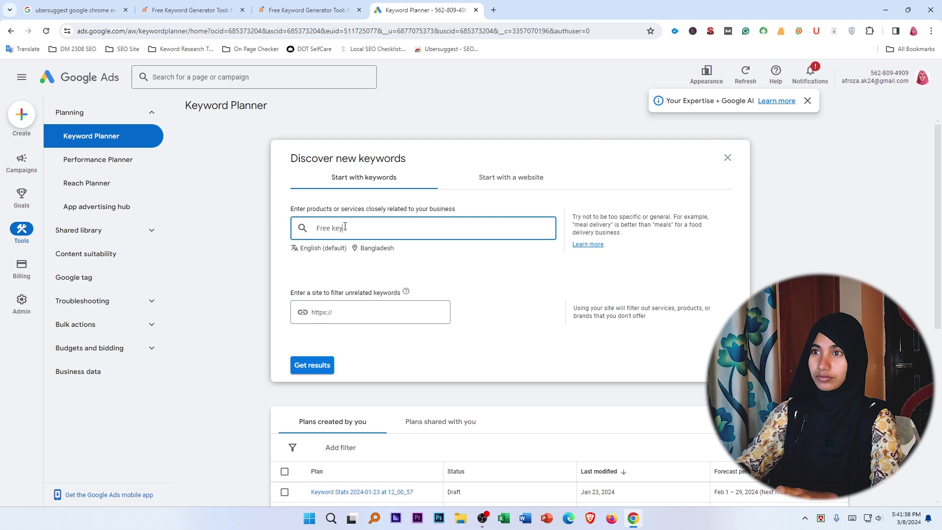
pyautogui.write('word res')
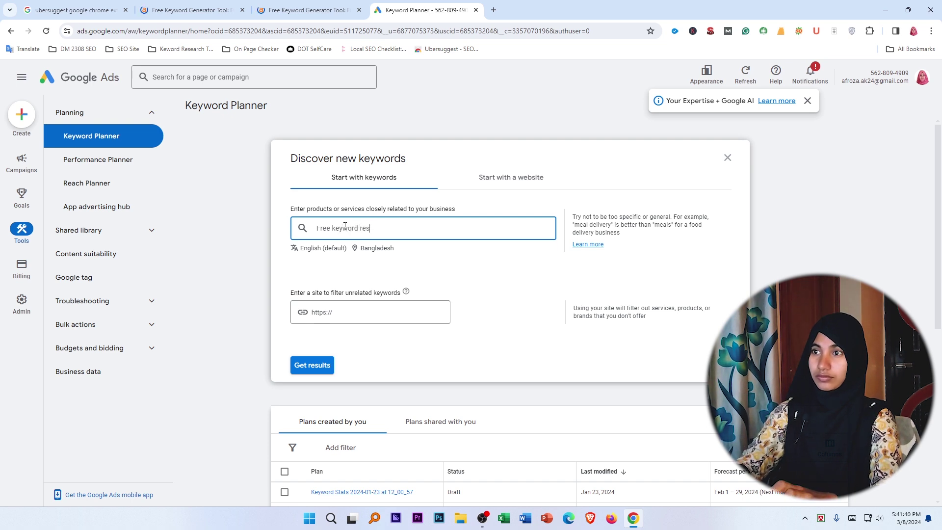
pyautogui.write('earch tool')
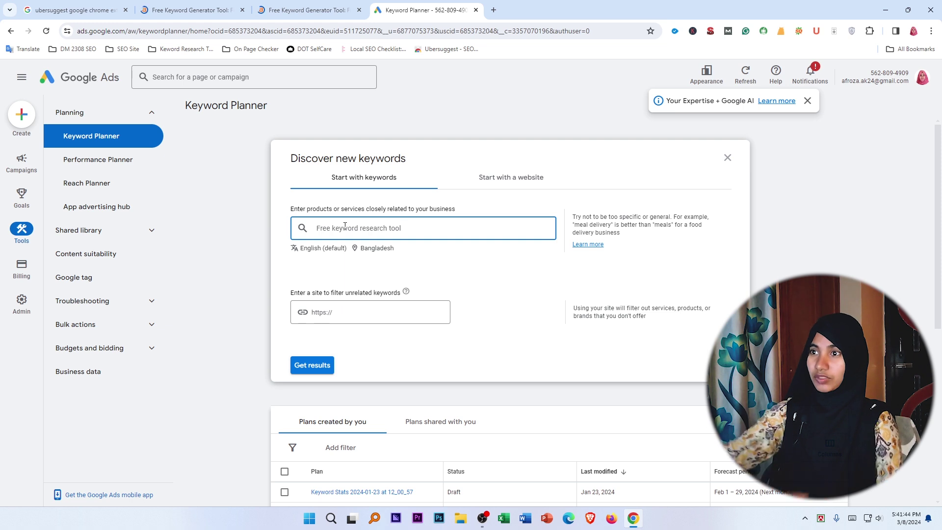
pyautogui.click(315, 368)
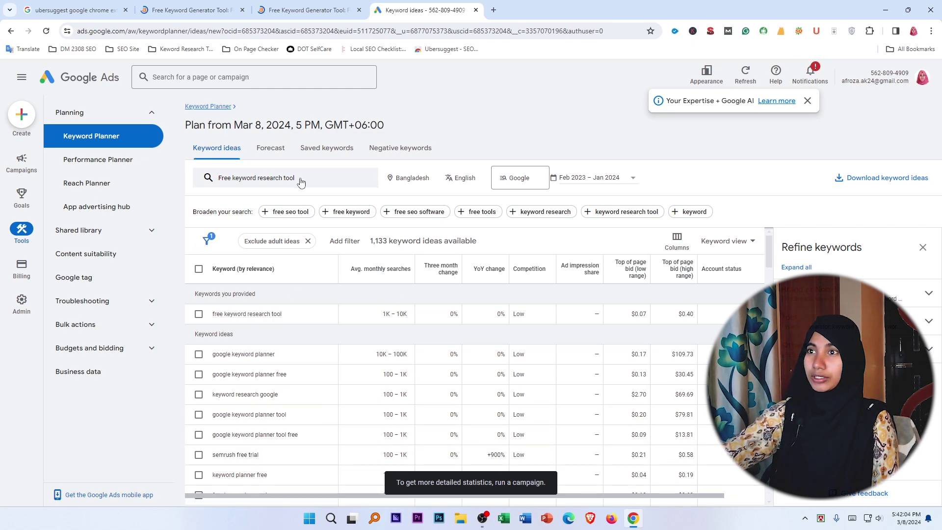
pyautogui.moveTo(301, 182); pyautogui.dragTo(212, 186)
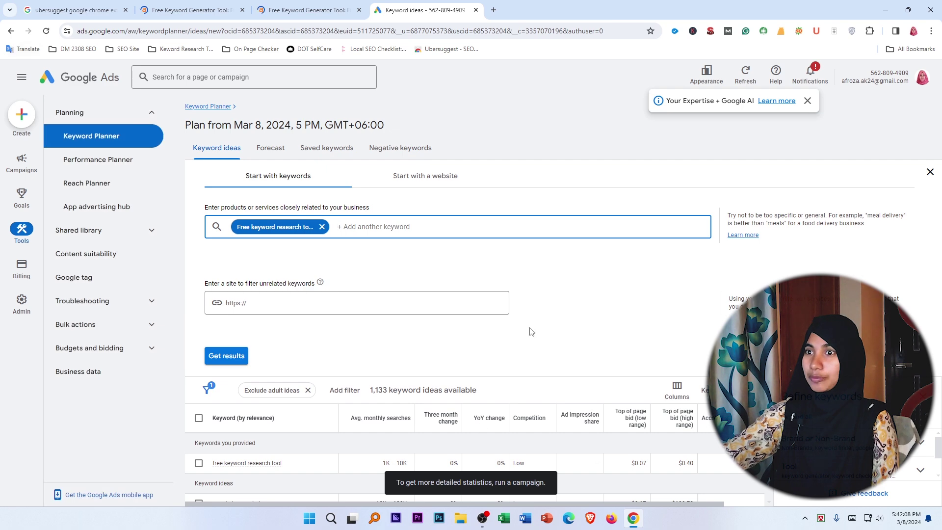
pyautogui.click(604, 298)
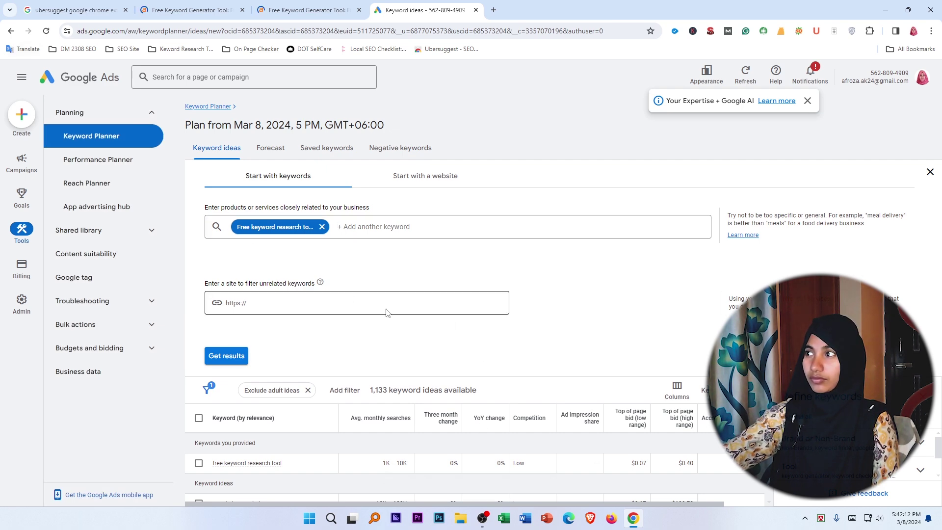
pyautogui.click(930, 172)
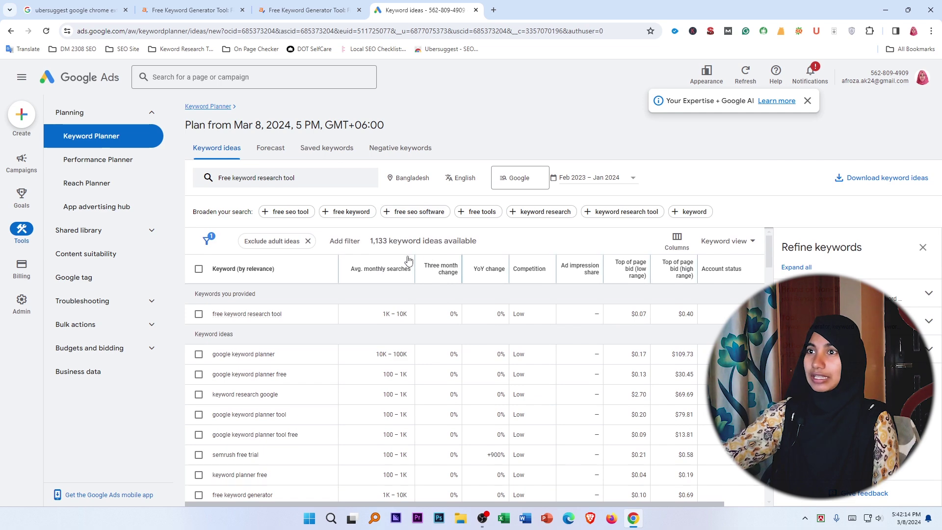
# Replace Bangladesh with Australia country as the plan's targeted location
pyautogui.click(426, 179)
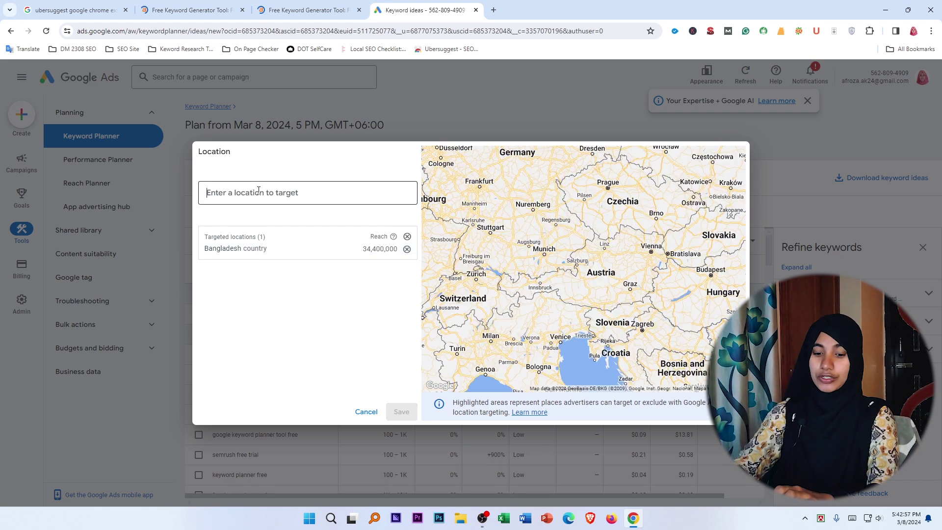
pyautogui.write('Aus')
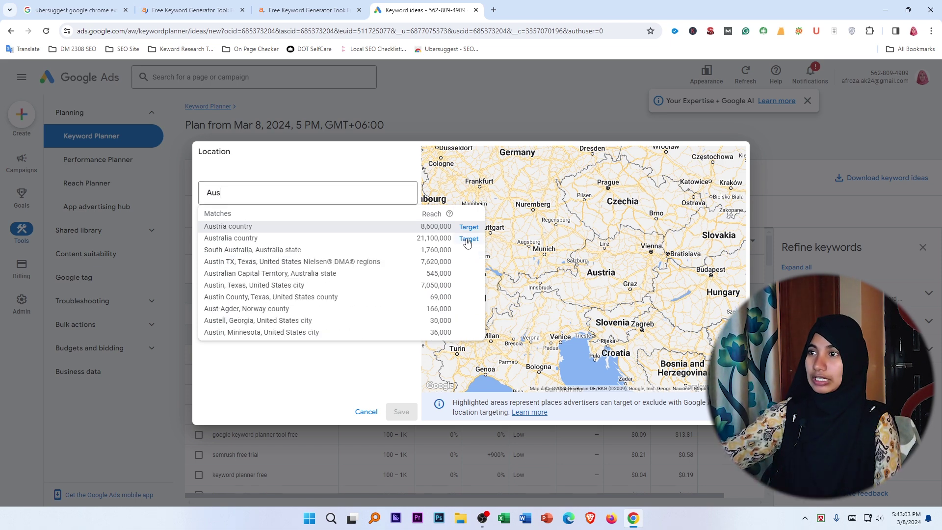
pyautogui.click(468, 239)
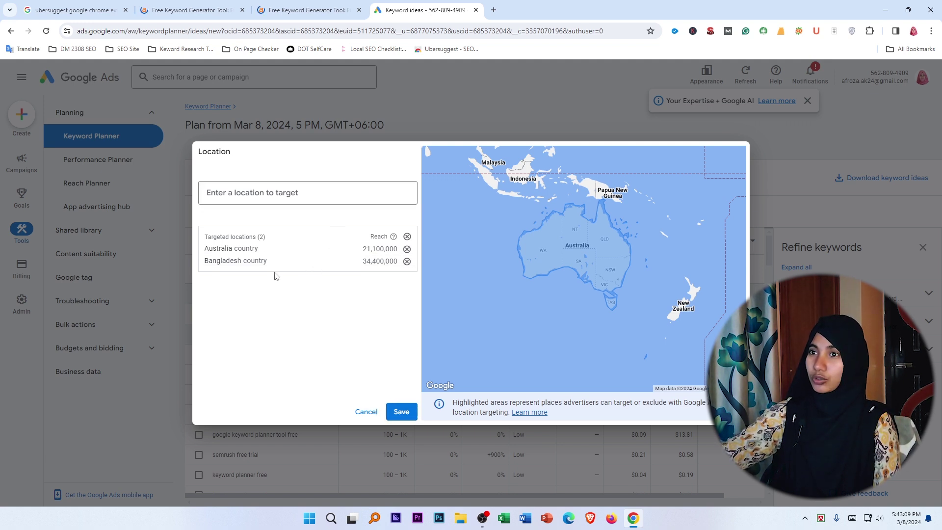
pyautogui.click(408, 262)
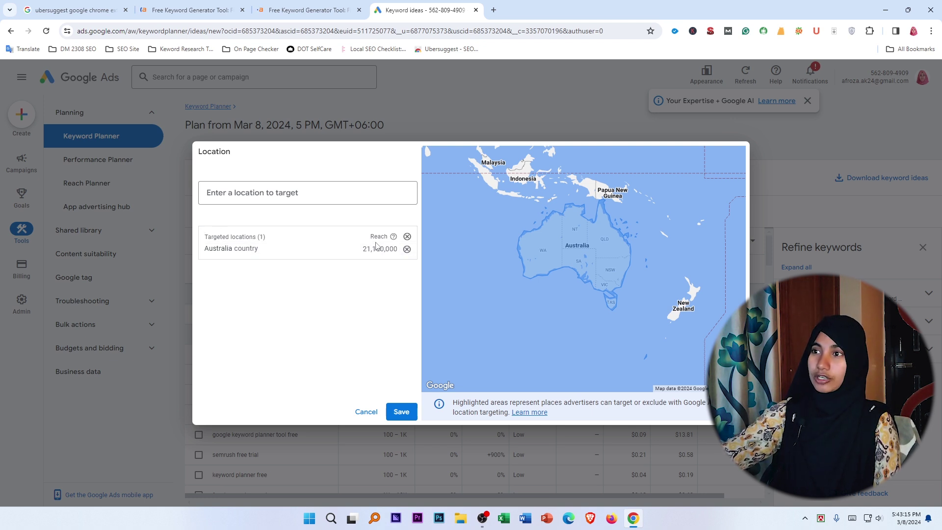
# Remove Australia from the targeted locations and target Bangladesh country instead
pyautogui.click(408, 250)
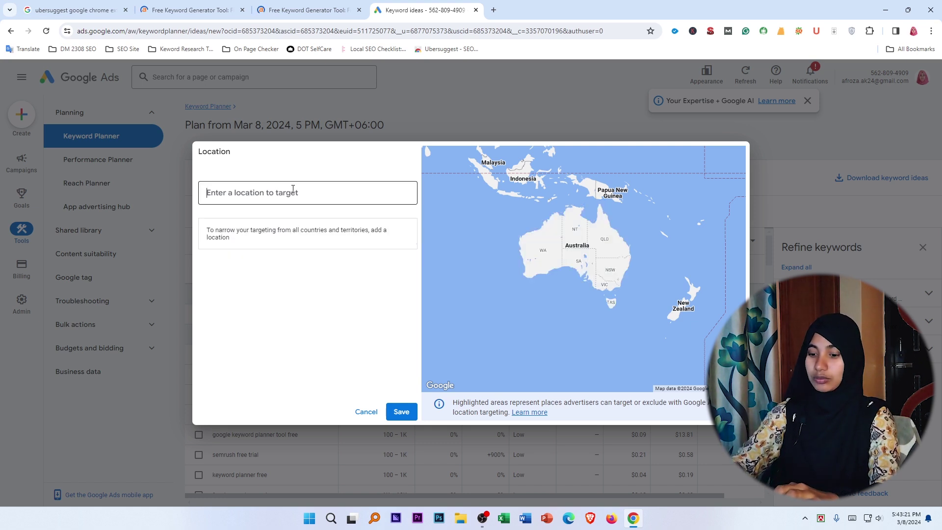
pyautogui.write('ban')
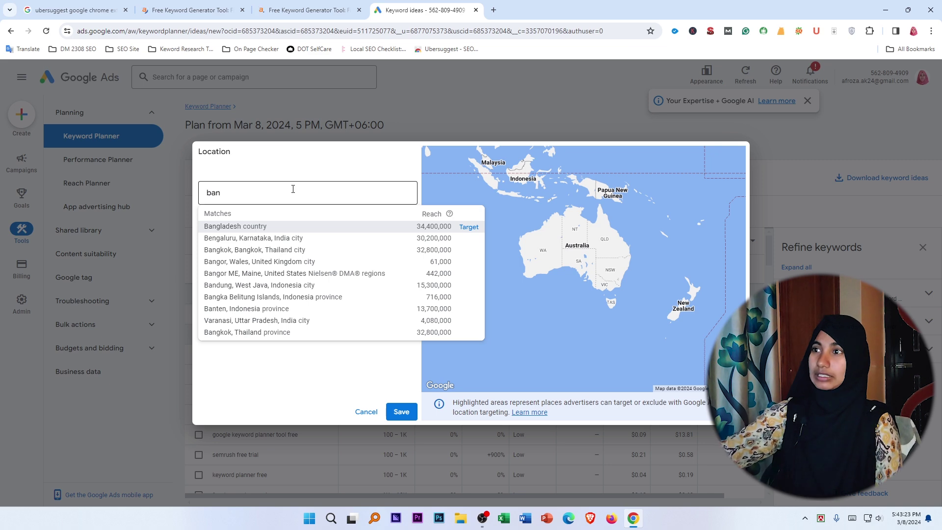
pyautogui.click(469, 228)
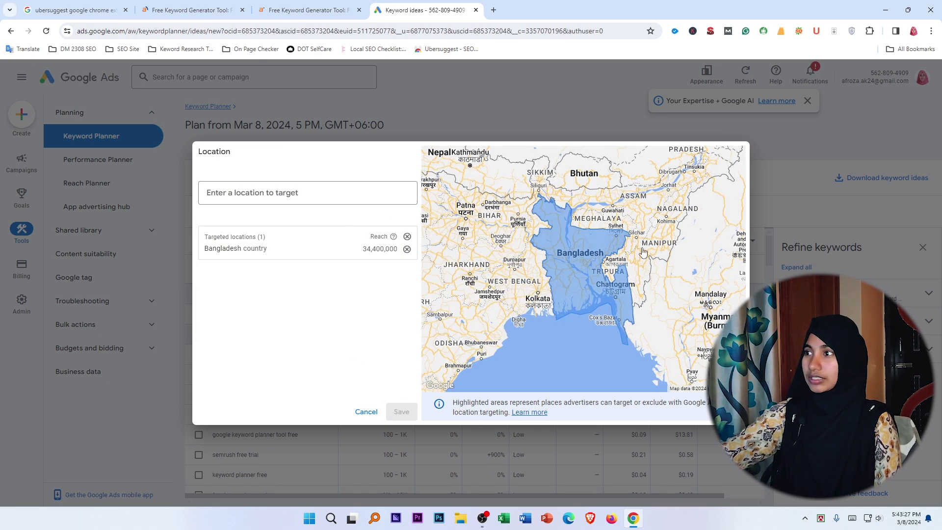
# Close the location targeting without saving and check the search network and date range options, keeping the network on Google
pyautogui.click(363, 413)
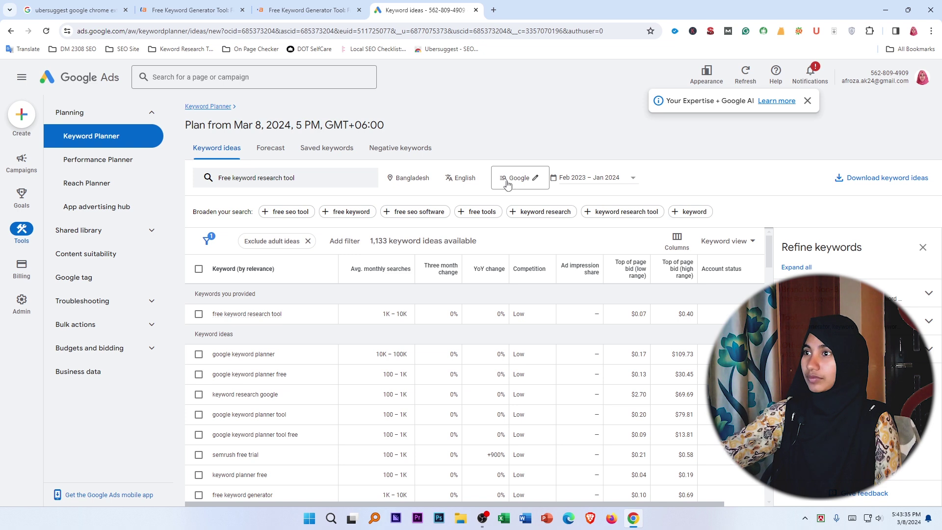
pyautogui.click(533, 185)
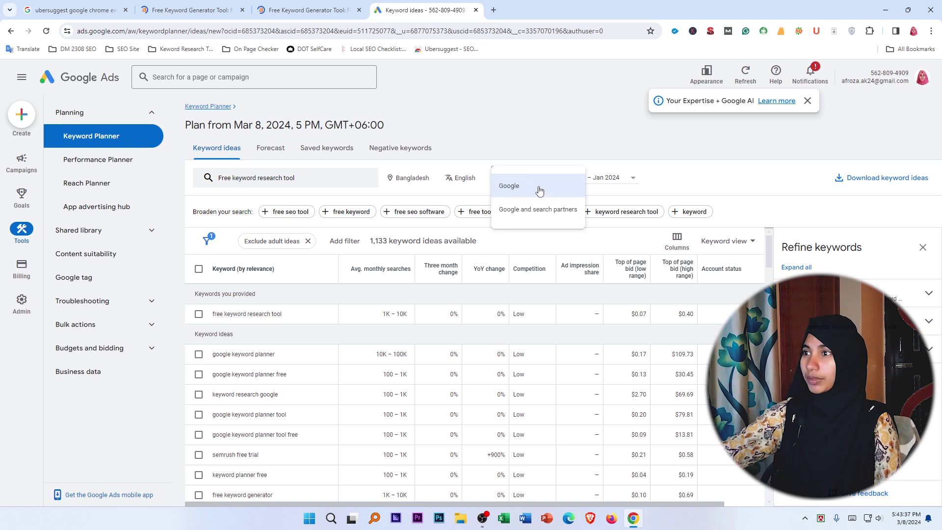
pyautogui.click(535, 194)
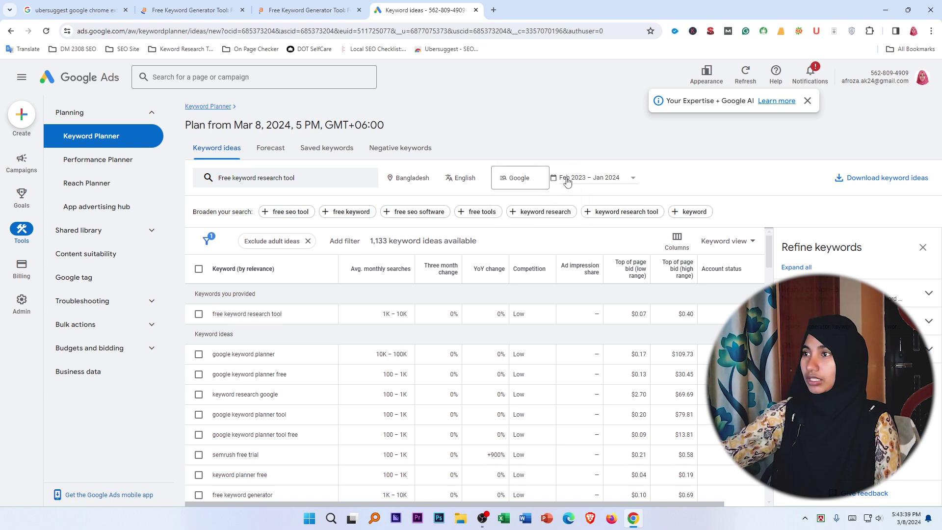
pyautogui.click(635, 179)
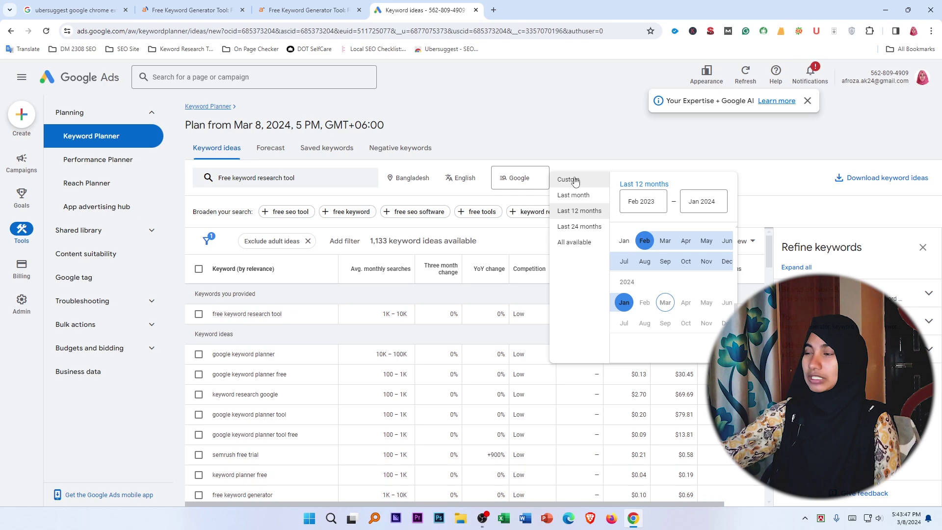
pyautogui.click(769, 184)
# Review the keyword ideas for "Free keyword research tool" with their monthly searches, competition and bid ranges
pyautogui.click(192, 10)
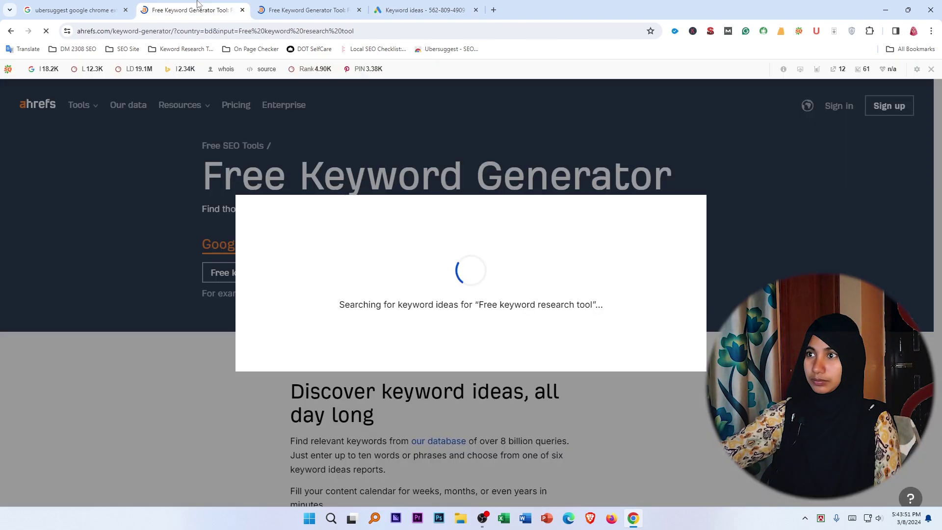
pyautogui.click(445, 4)
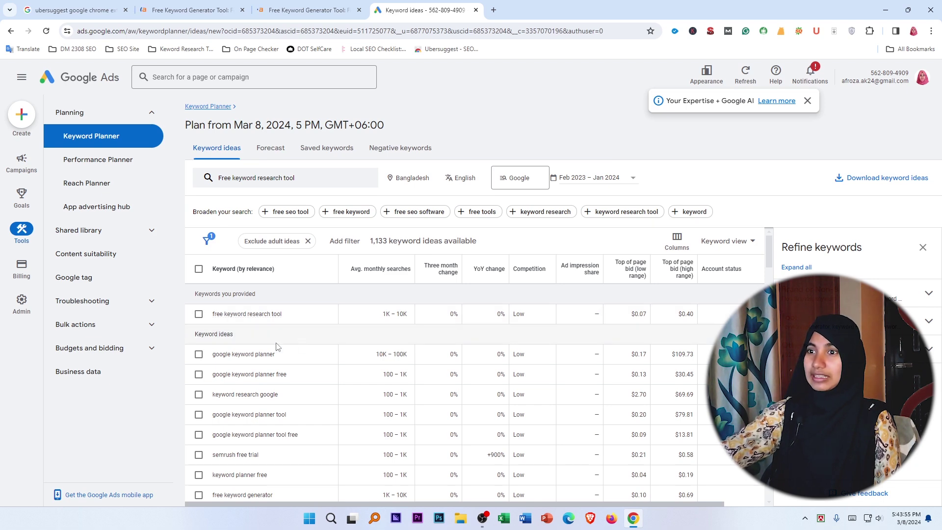
pyautogui.scroll(-5, 267, 348)
pyautogui.scroll(-10, 284, 368)
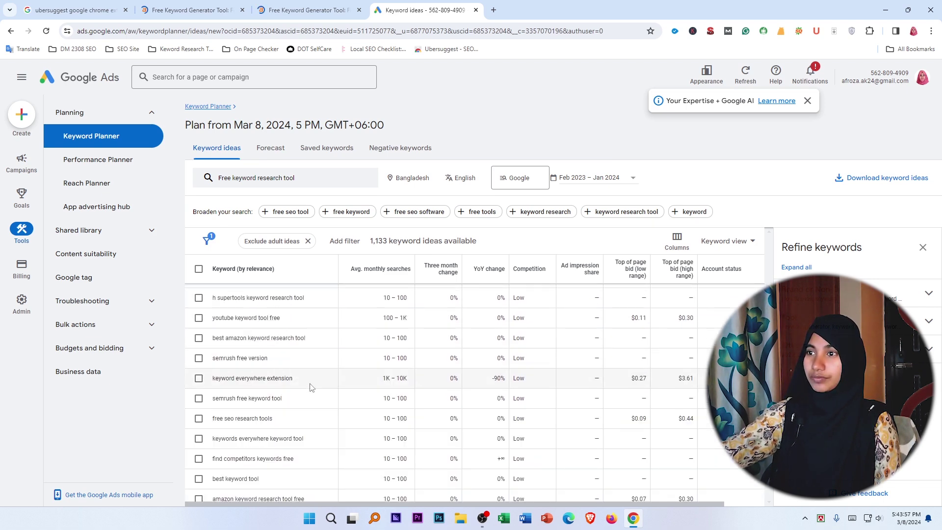
pyautogui.scroll(15, 308, 390)
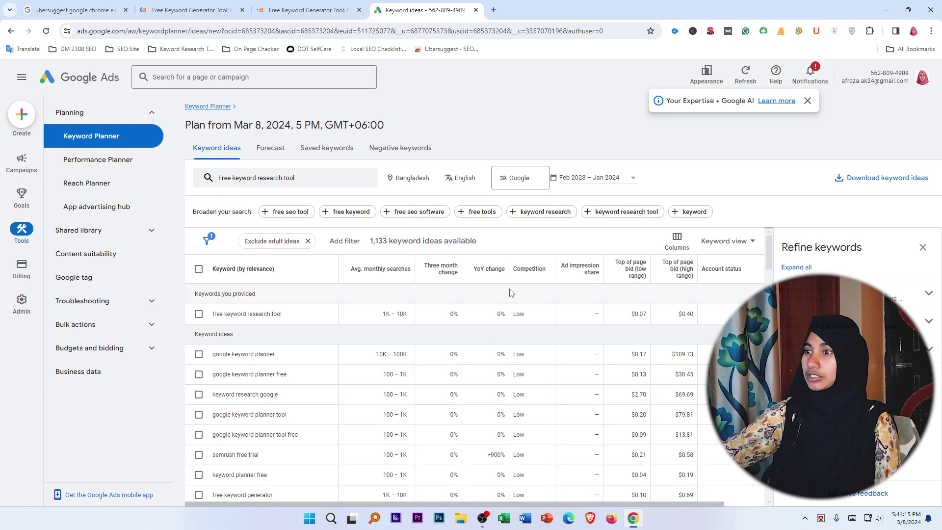
pyautogui.scroll(-5, 427, 446)
pyautogui.scroll(5, 421, 442)
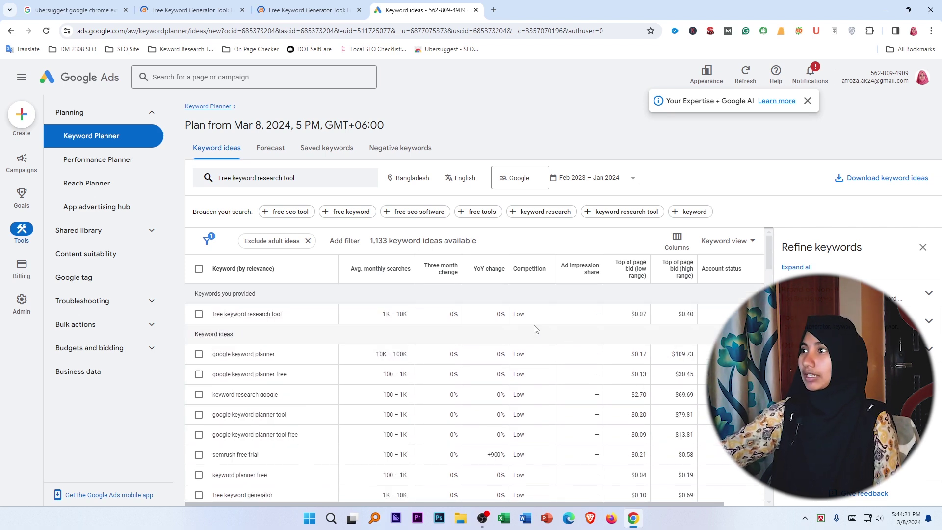
# Download the keyword ideas as a .csv file and open it in Excel, dismissing the Office licence notice
pyautogui.click(885, 183)
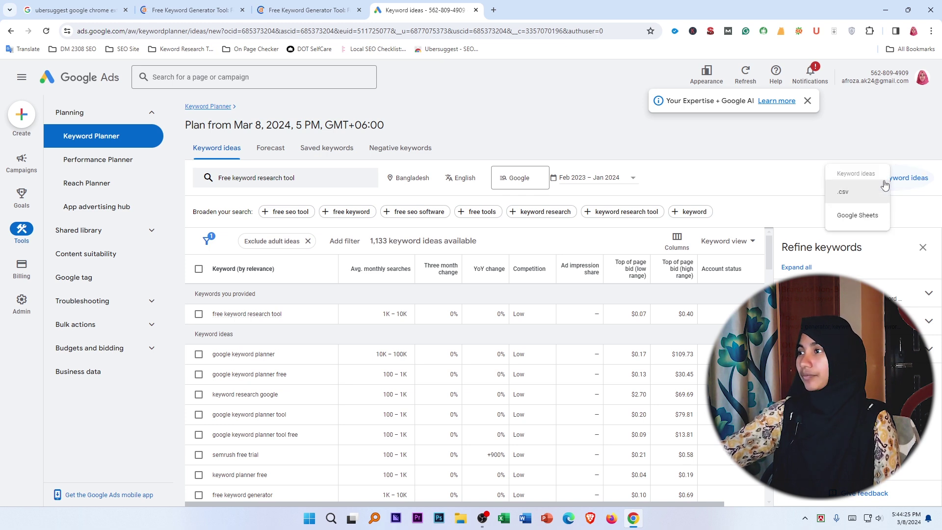
pyautogui.click(860, 198)
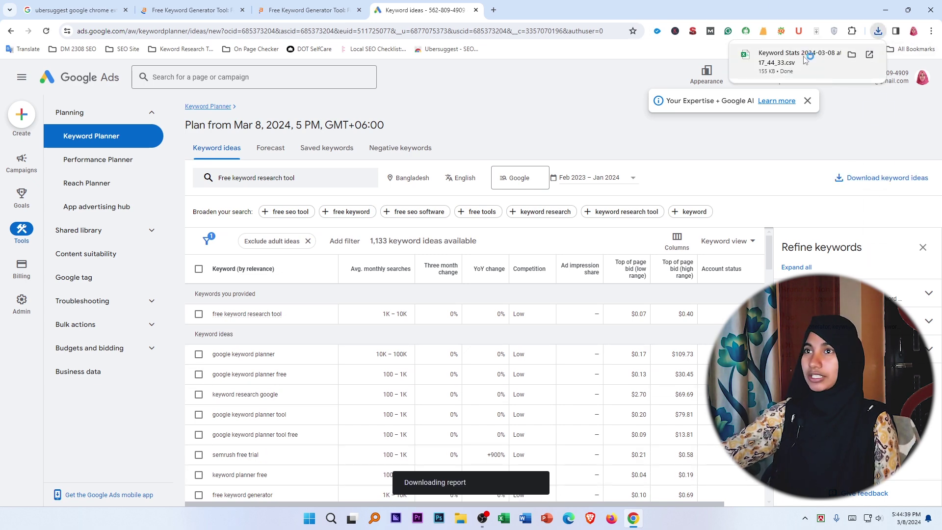
pyautogui.click(805, 60)
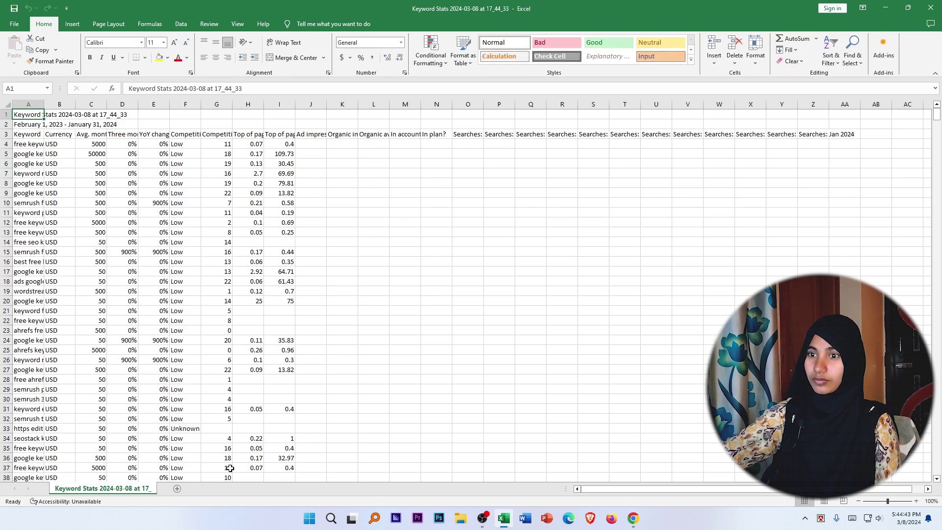
pyautogui.scroll(-20, 172, 344)
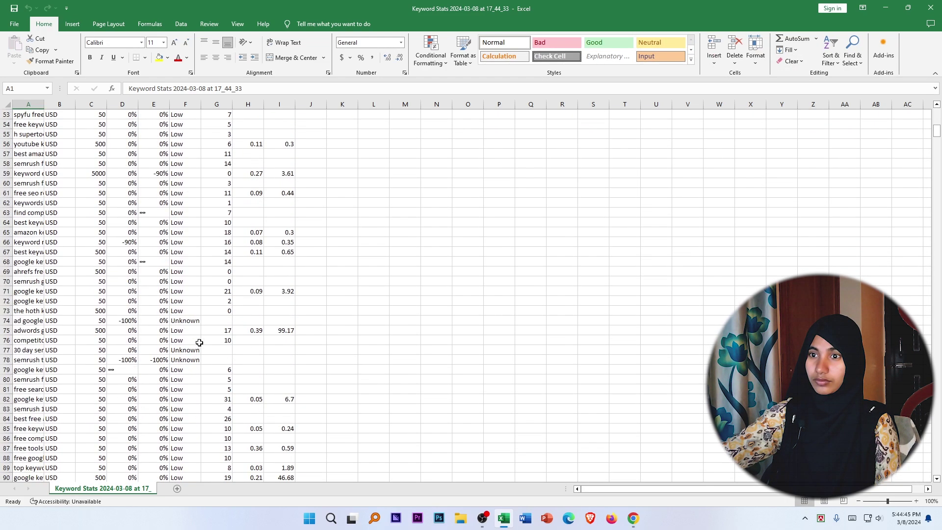
pyautogui.click(668, 128)
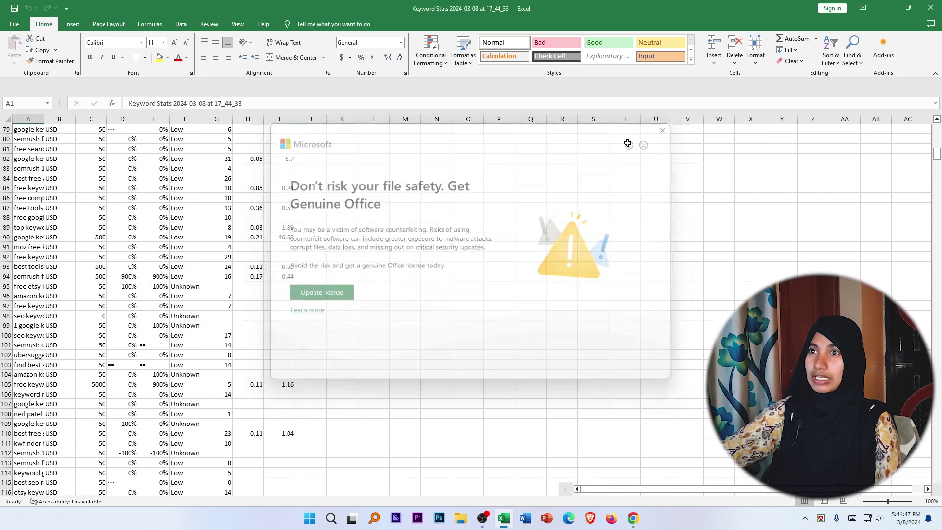
pyautogui.scroll(20, 148, 259)
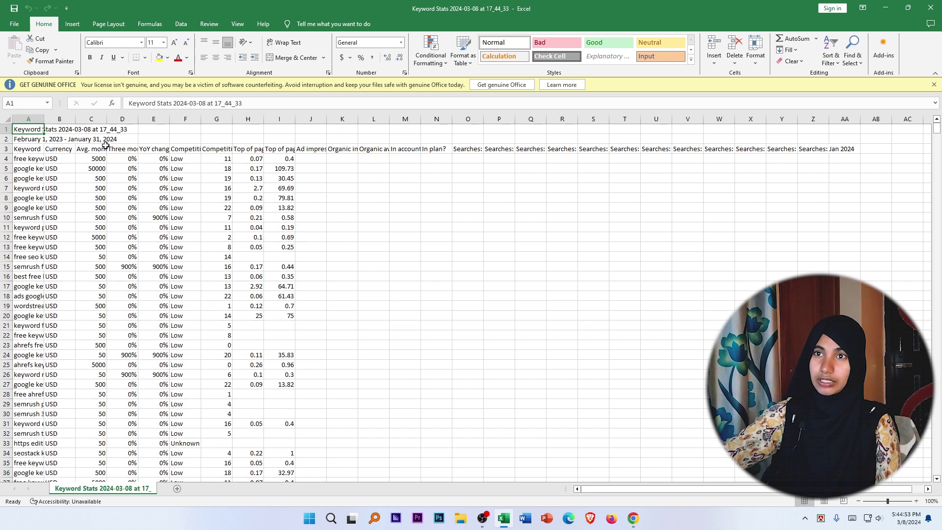
# Delete the Currency column and the three columns with three month change, YoY change and the worded competition level
pyautogui.click(59, 119)
pyautogui.rightClick(58, 119)
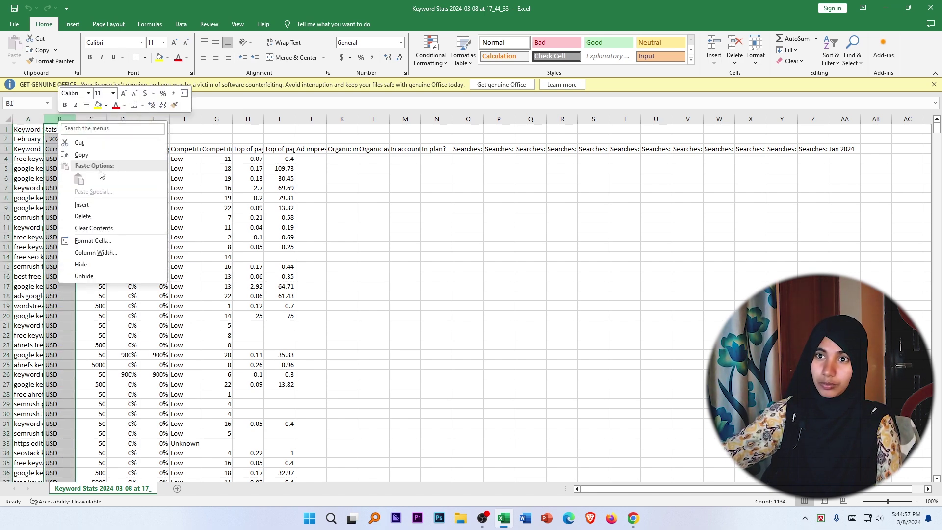
pyautogui.click(89, 218)
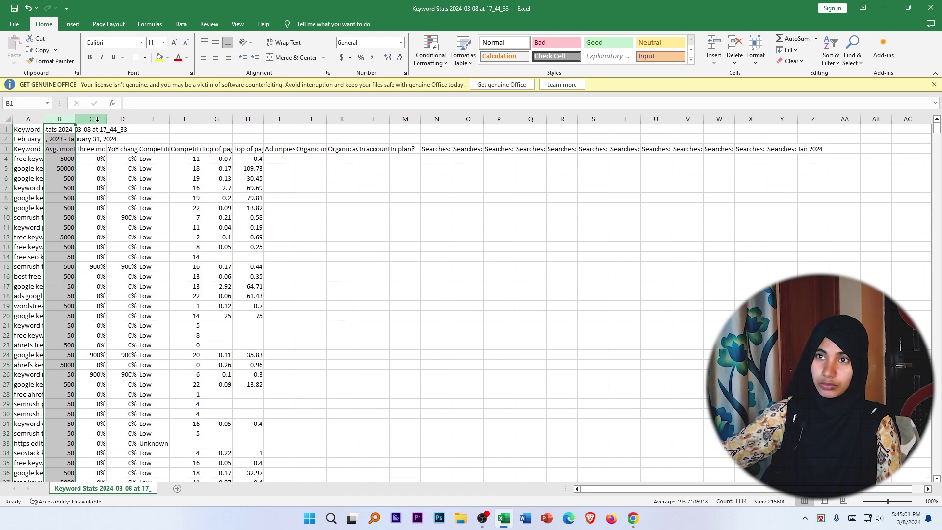
pyautogui.moveTo(97, 119); pyautogui.dragTo(143, 123)
pyautogui.rightClick(141, 123)
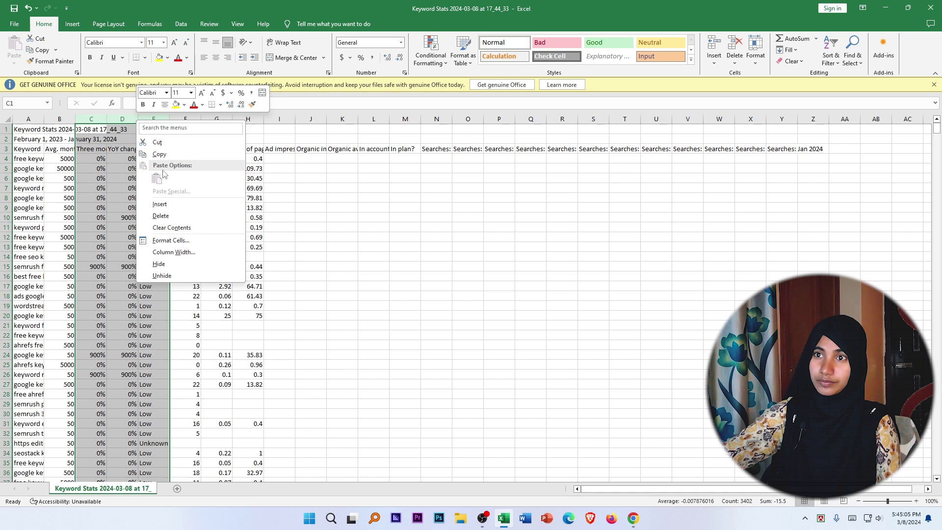
pyautogui.click(161, 216)
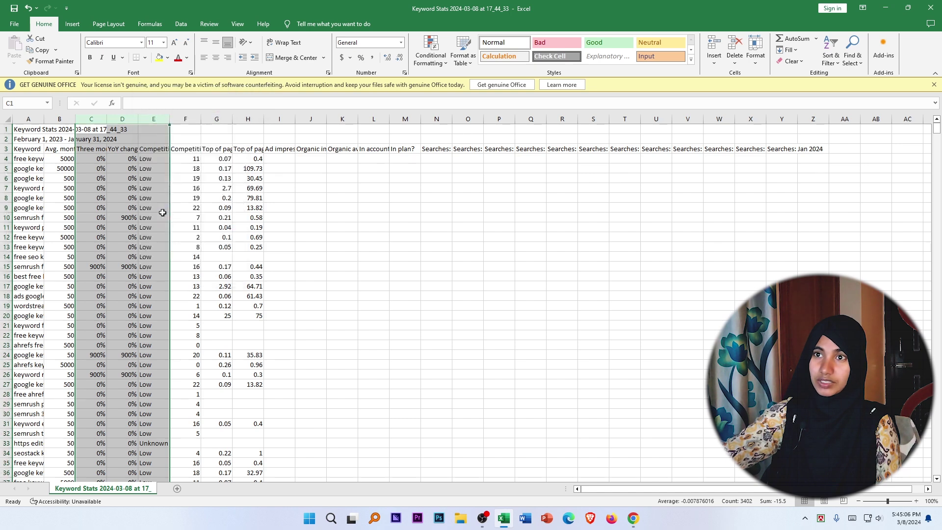
# Delete columns D to W, from the top of page bids through the Jan 2024 searches
pyautogui.click(189, 119)
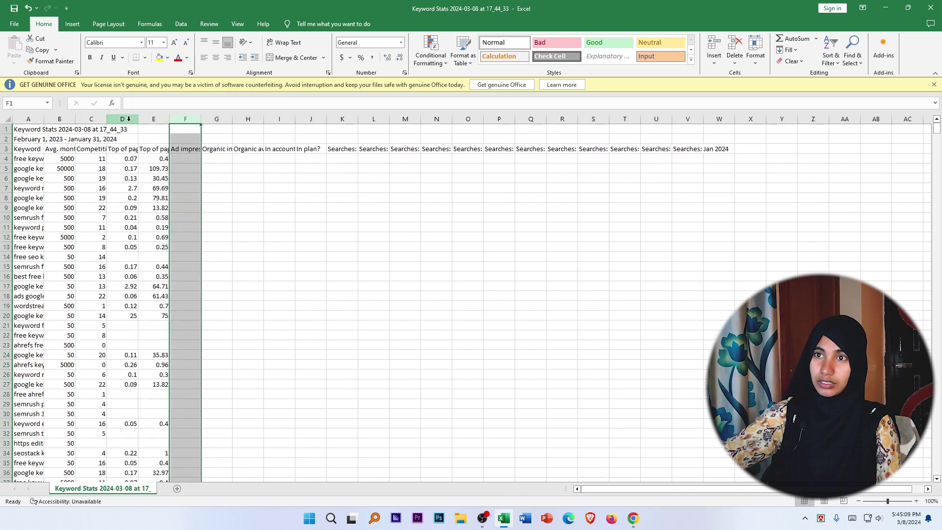
pyautogui.moveTo(130, 117); pyautogui.dragTo(719, 108)
pyautogui.rightClick(449, 119)
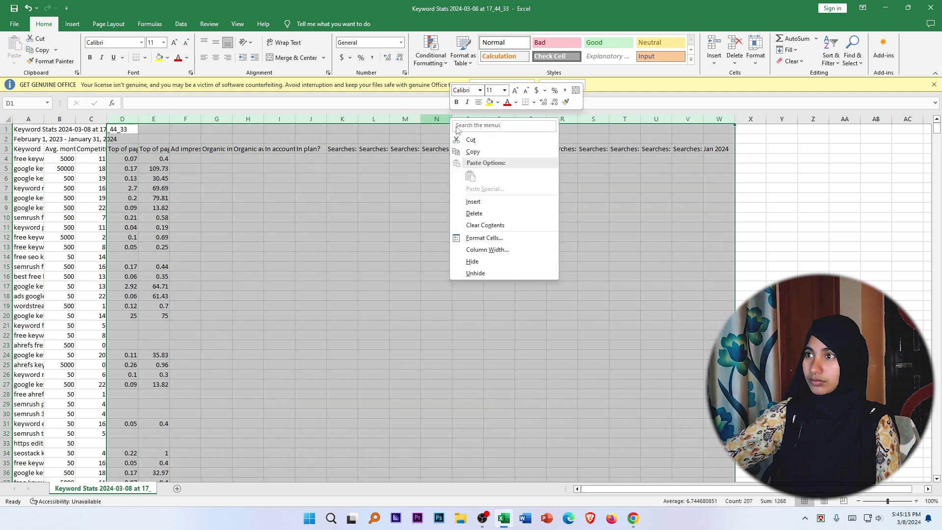
pyautogui.click(474, 214)
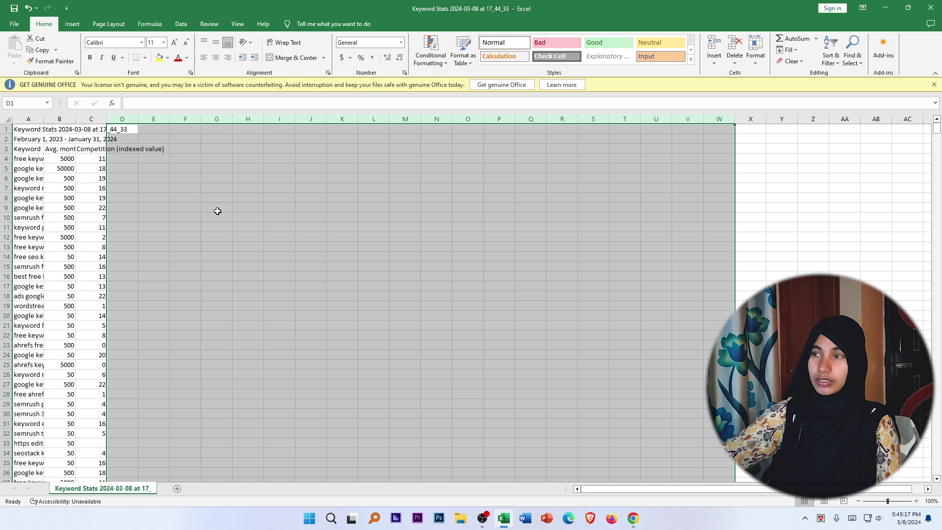
pyautogui.click(798, 193)
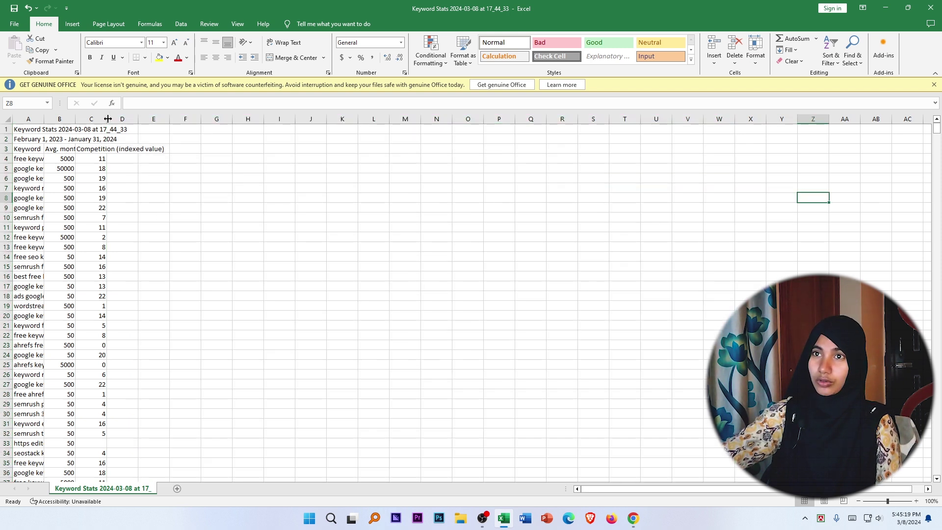
# Widen the Competition (indexed value), average monthly searches and Keyword columns so their text is readable
pyautogui.moveTo(107, 119); pyautogui.dragTo(204, 120)
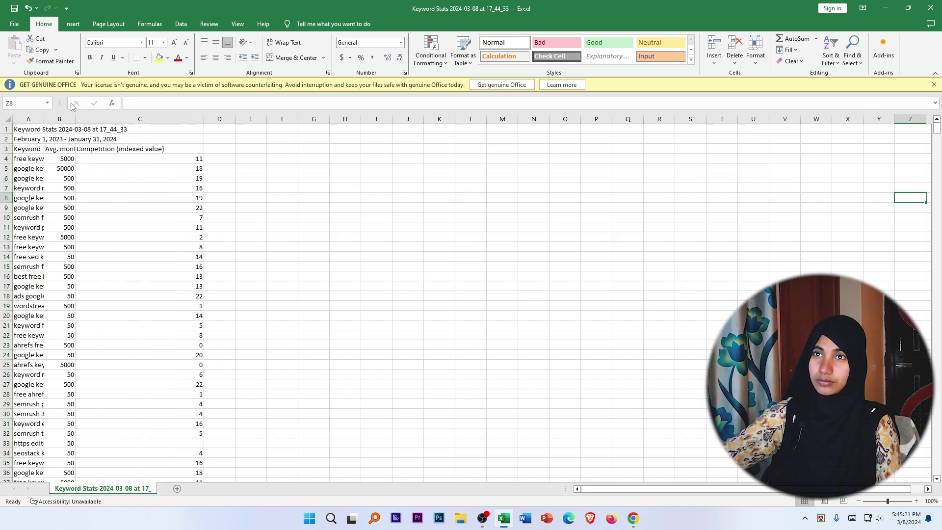
pyautogui.moveTo(75, 121); pyautogui.dragTo(105, 119)
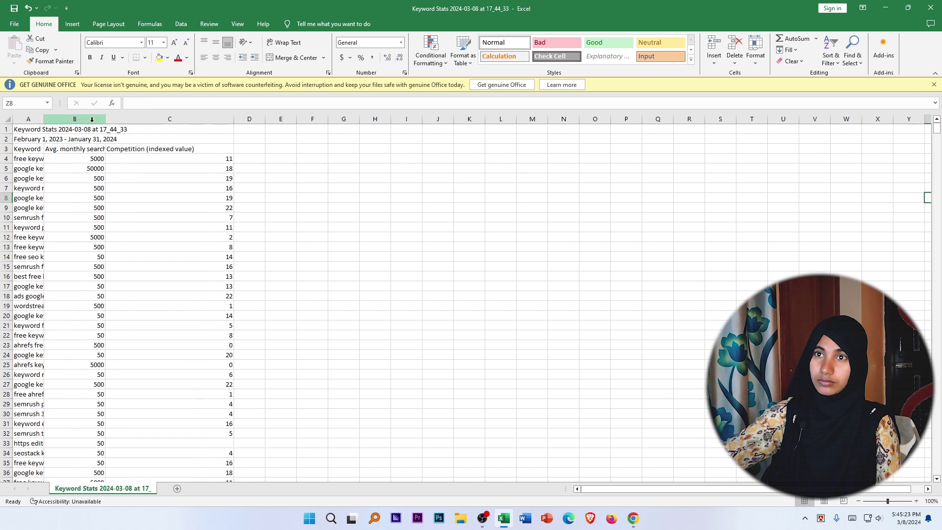
pyautogui.moveTo(44, 119); pyautogui.dragTo(128, 121)
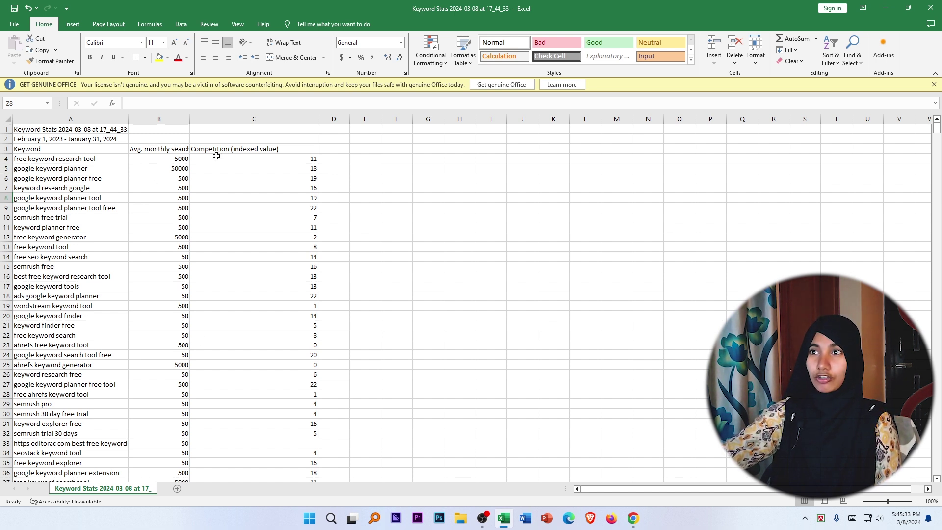
# Examine the exported keywords together with their average monthly searches and indexed competition values down the sheet
pyautogui.scroll(-4, 259, 366)
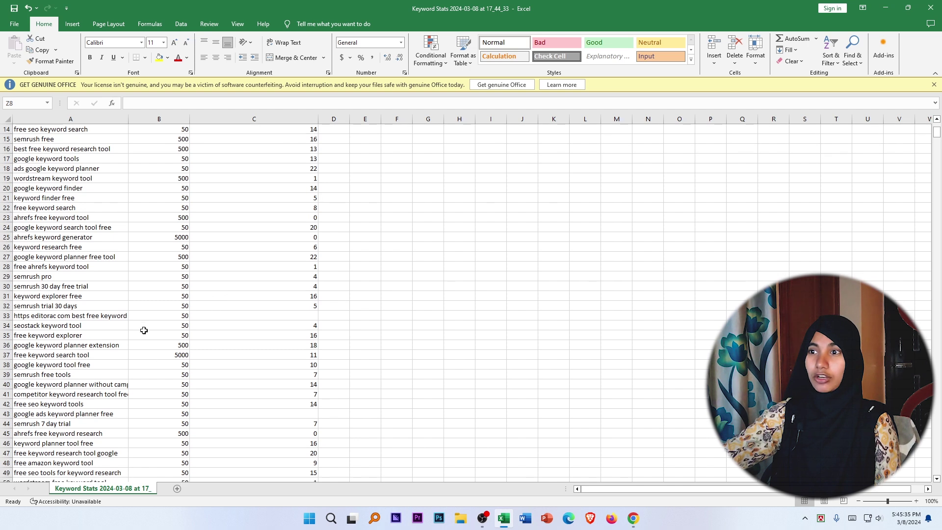
pyautogui.scroll(5, 302, 386)
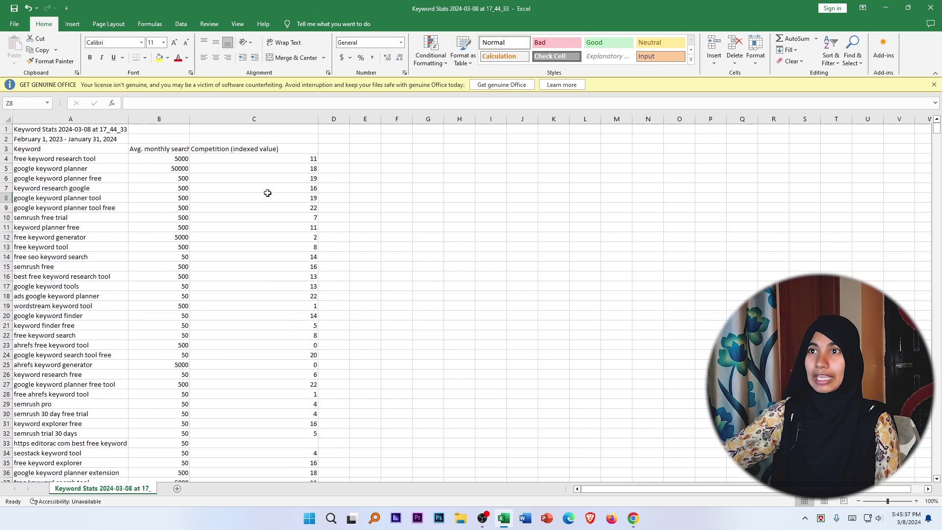
pyautogui.click(281, 148)
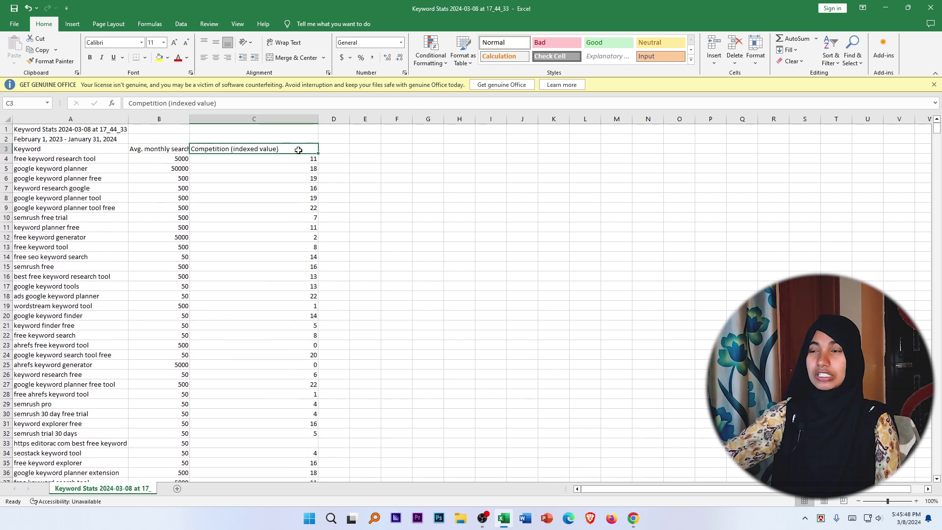
pyautogui.scroll(-4, 285, 398)
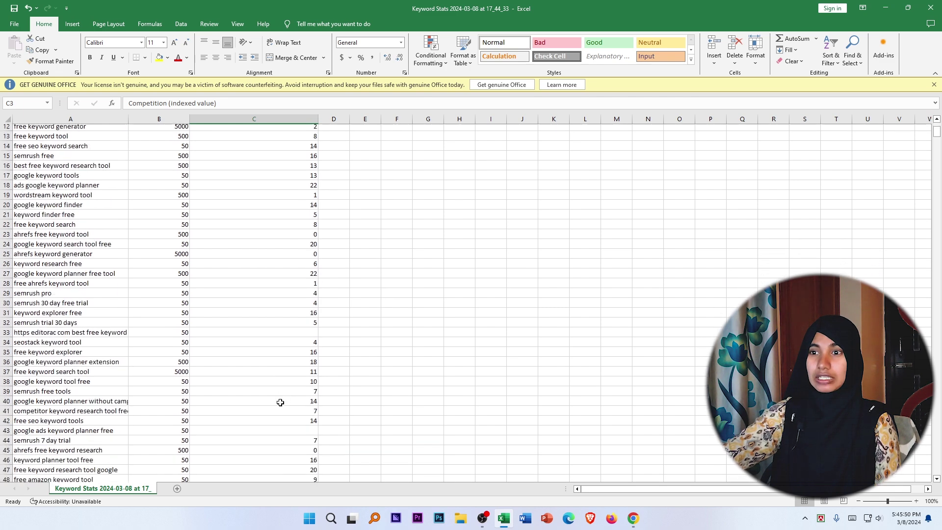
pyautogui.scroll(-20, 118, 333)
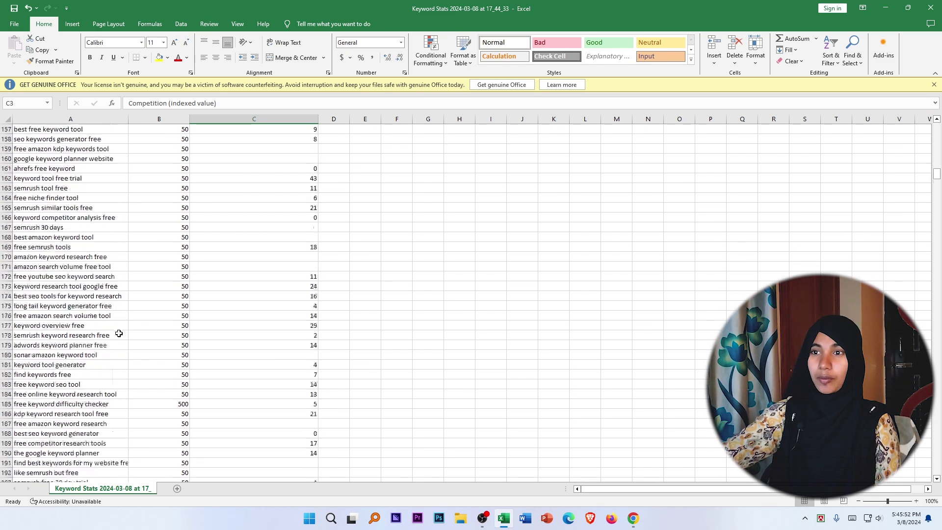
pyautogui.scroll(-13, 118, 335)
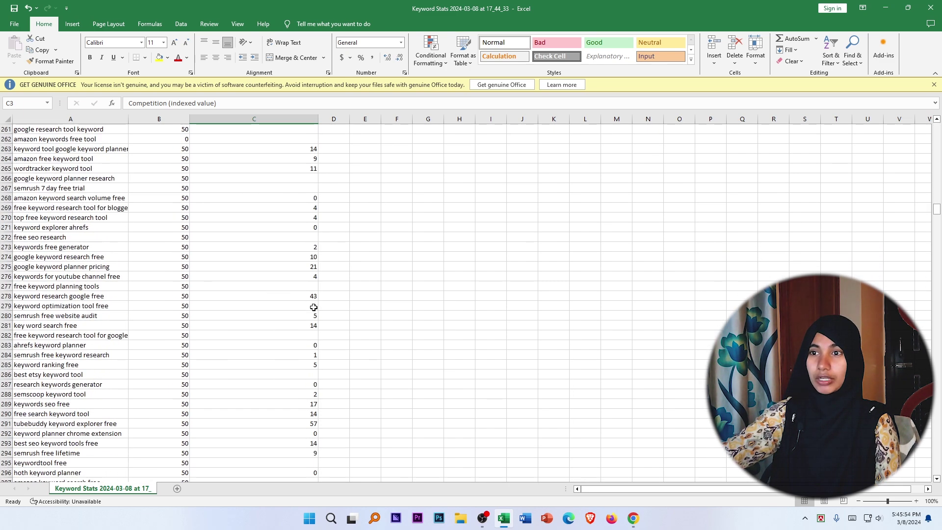
pyautogui.scroll(-20, 237, 345)
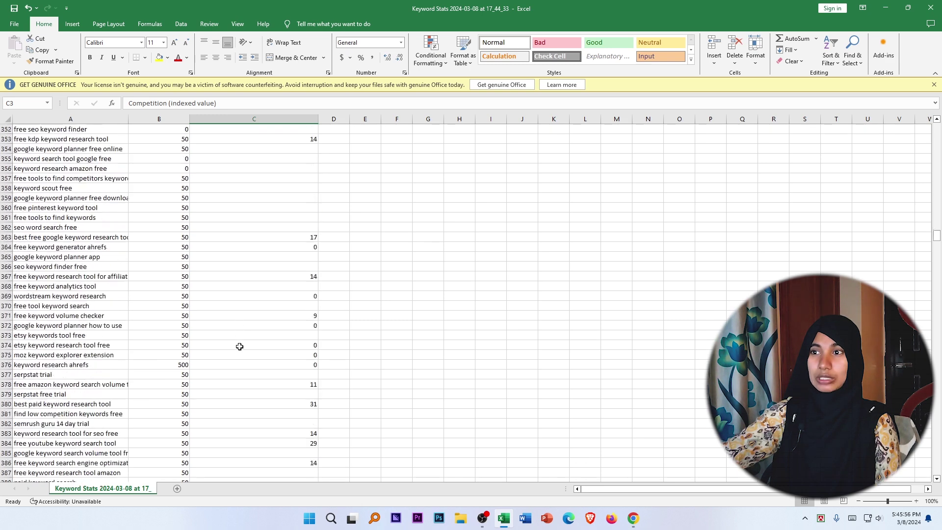
pyautogui.scroll(20, 240, 347)
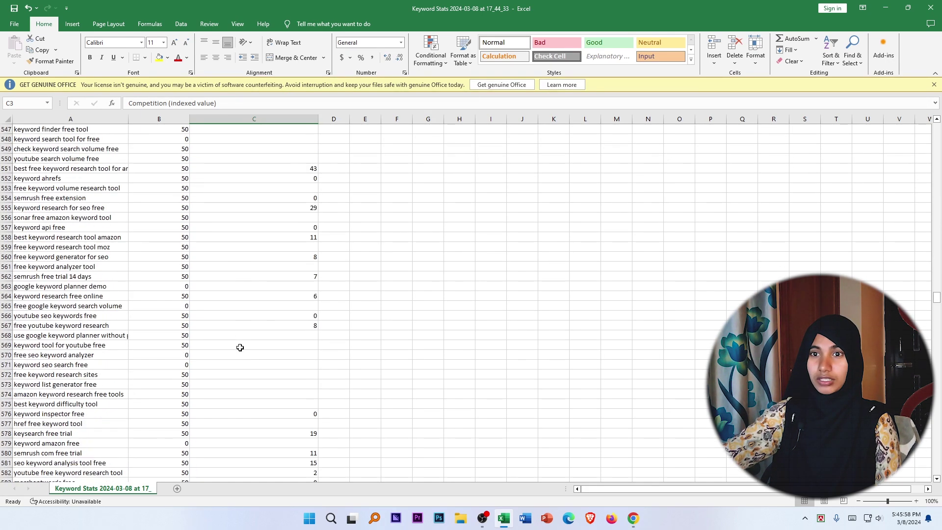
pyautogui.scroll(20, 240, 345)
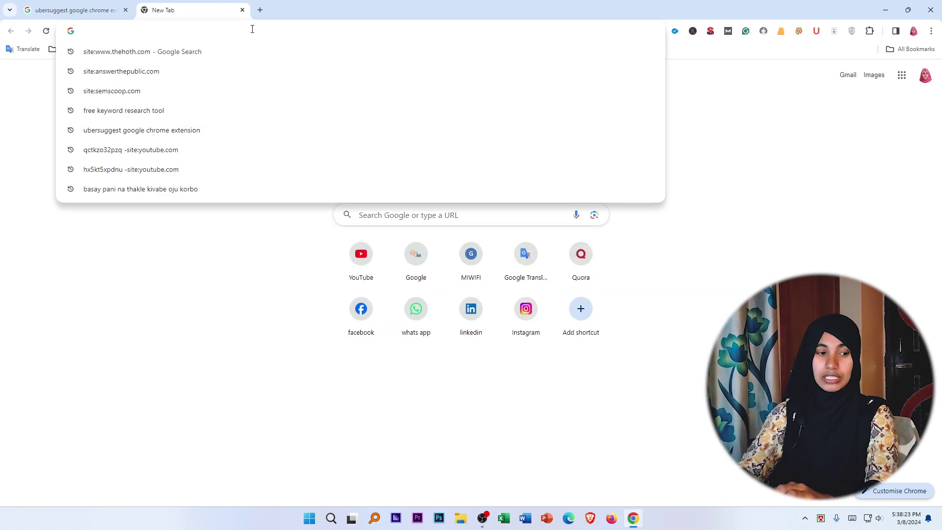
# Open the Ahrefs Free Keyword Generator page at ahrefs.com/keyword-generator and enter "free keyword research tool" as the keyword
pyautogui.write('a')
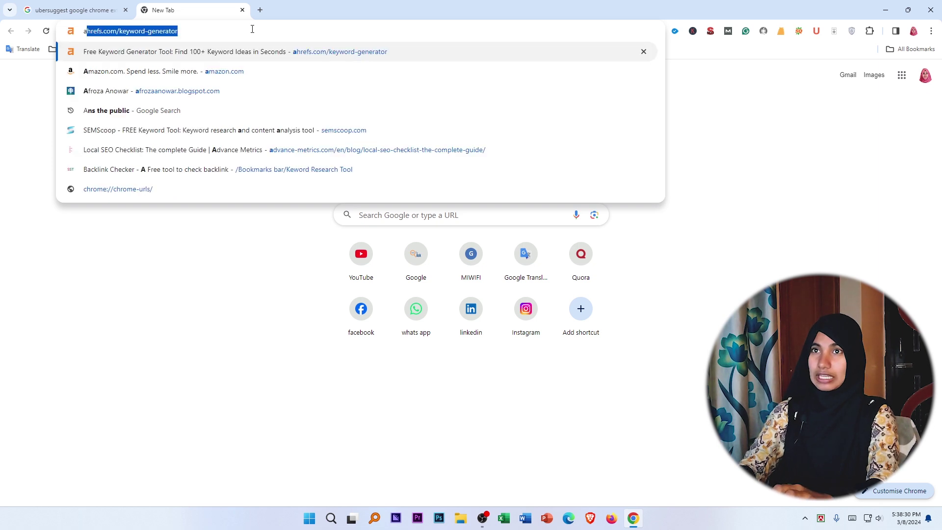
pyautogui.click(261, 52)
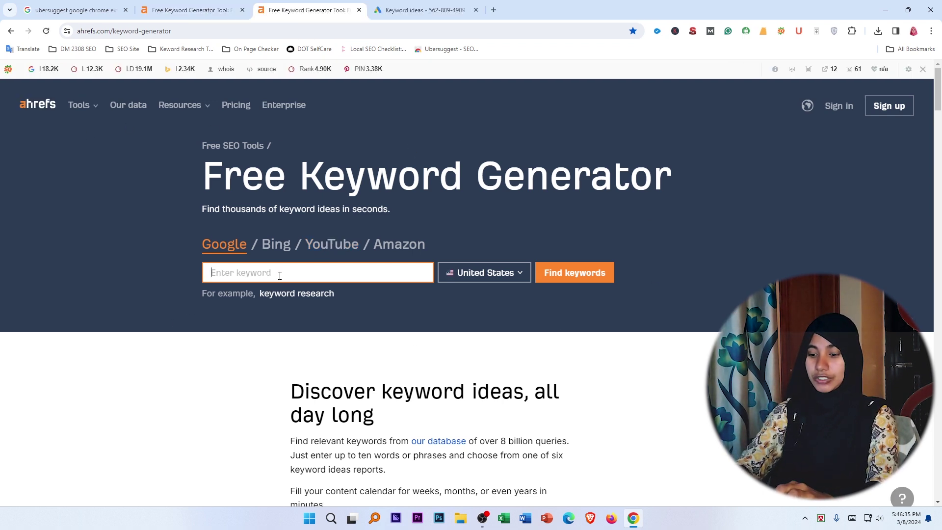
pyautogui.write('free ')
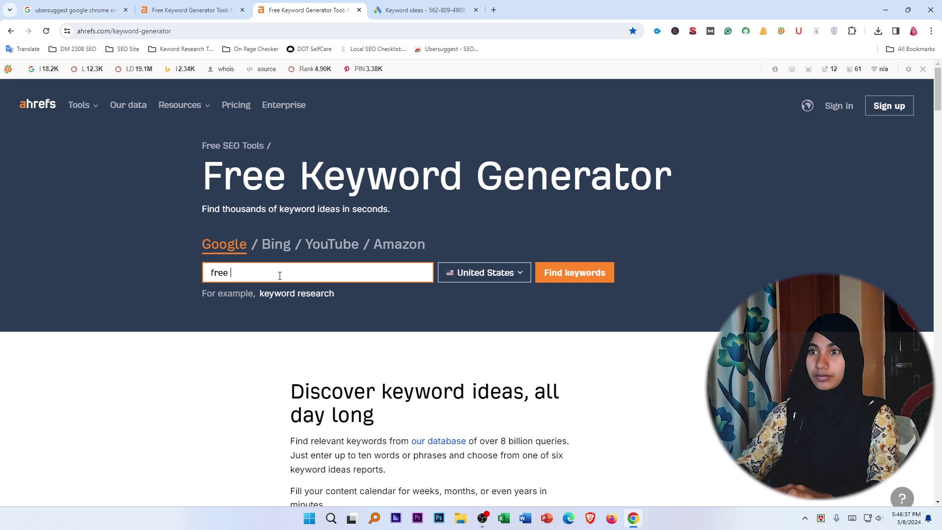
pyautogui.write('keywor')
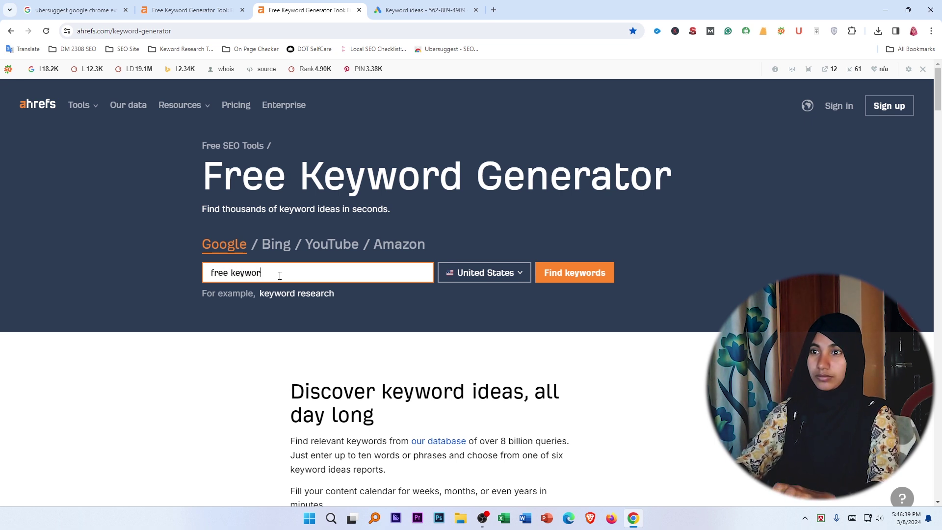
pyautogui.write('d resea')
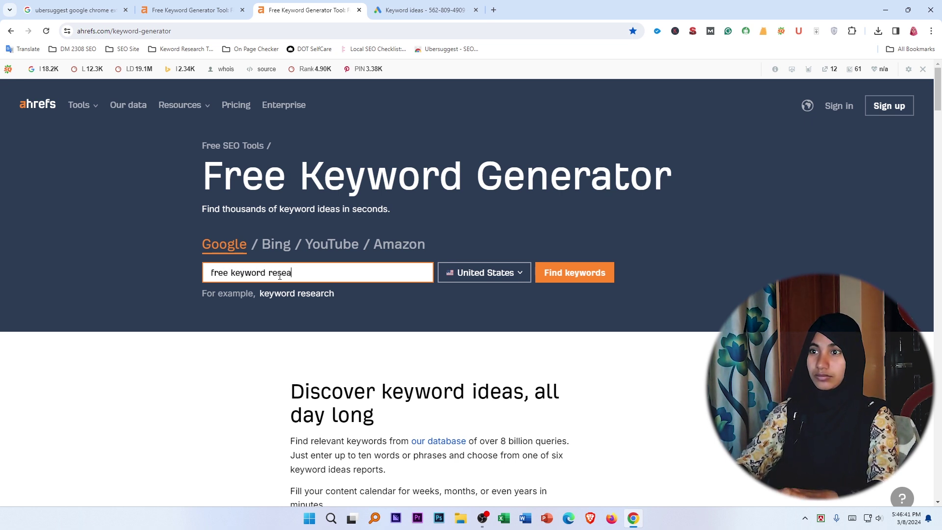
pyautogui.write('rch tool')
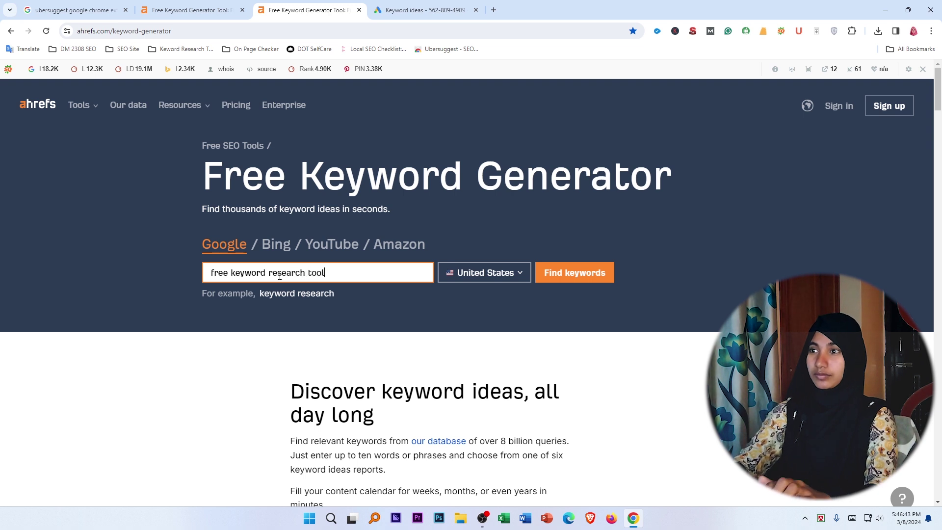
# Set the target country to Bangladesh and generate Google keyword ideas for the entered keyword
pyautogui.click(490, 274)
pyautogui.scroll(-4, 476, 415)
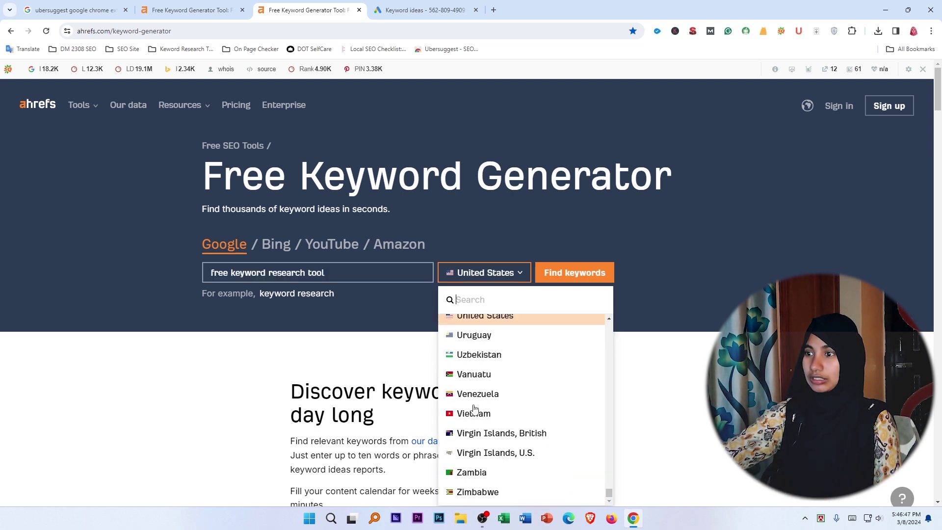
pyautogui.scroll(20, 473, 415)
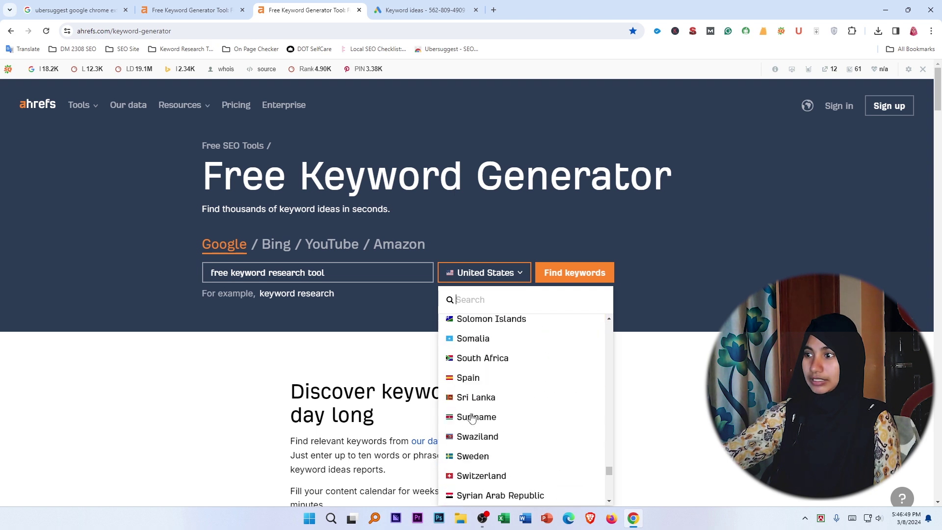
pyautogui.scroll(12, 472, 418)
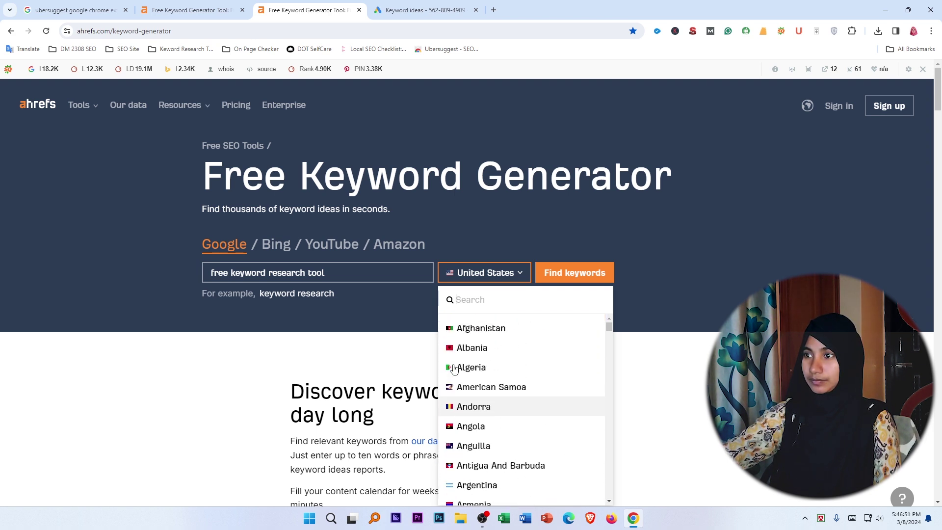
pyautogui.scroll(-3, 462, 366)
pyautogui.scroll(-3, 478, 452)
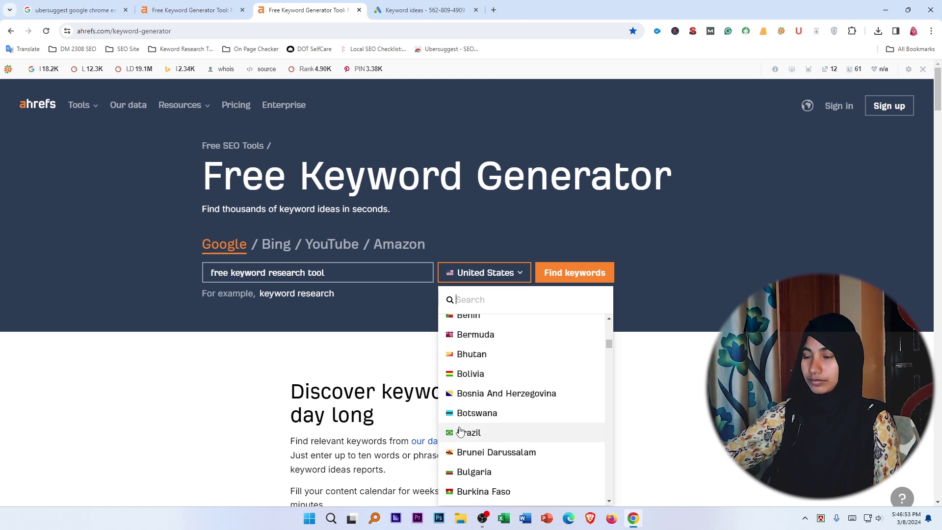
pyautogui.write('b')
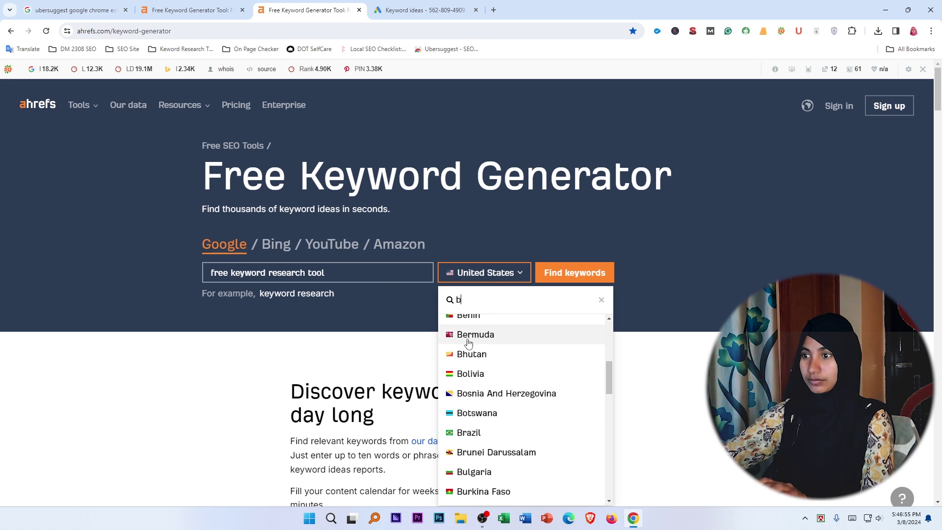
pyautogui.write('a')
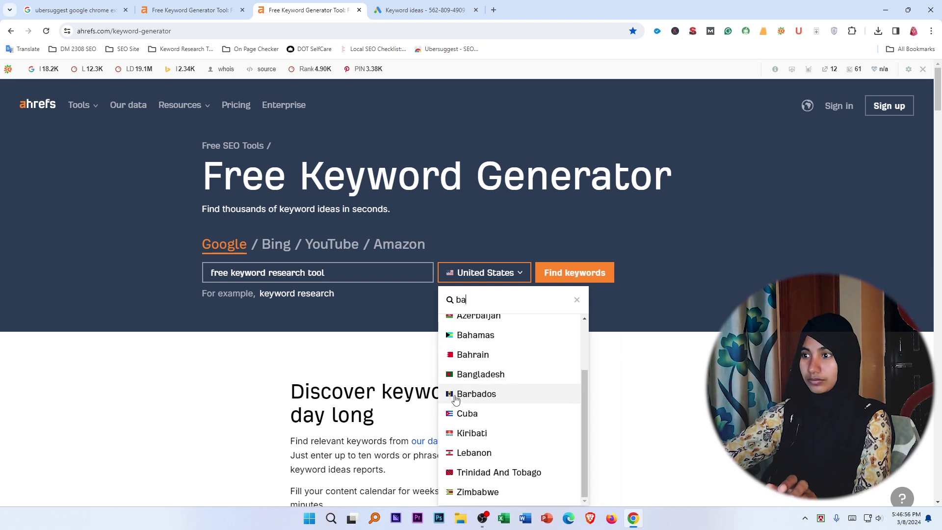
pyautogui.click(474, 374)
pyautogui.click(565, 274)
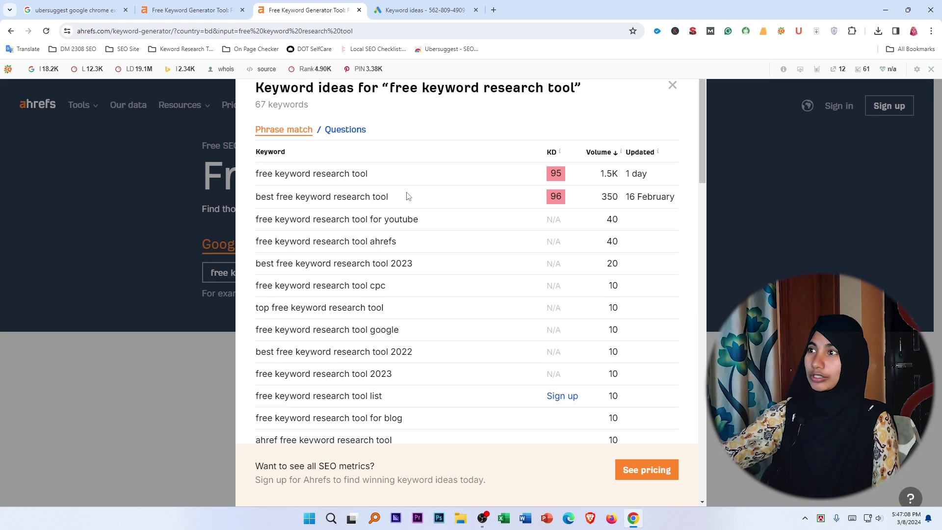
# Examine the phrase match keyword ideas with their keyword difficulty, search volume and update dates through the whole list
pyautogui.scroll(-20, 445, 311)
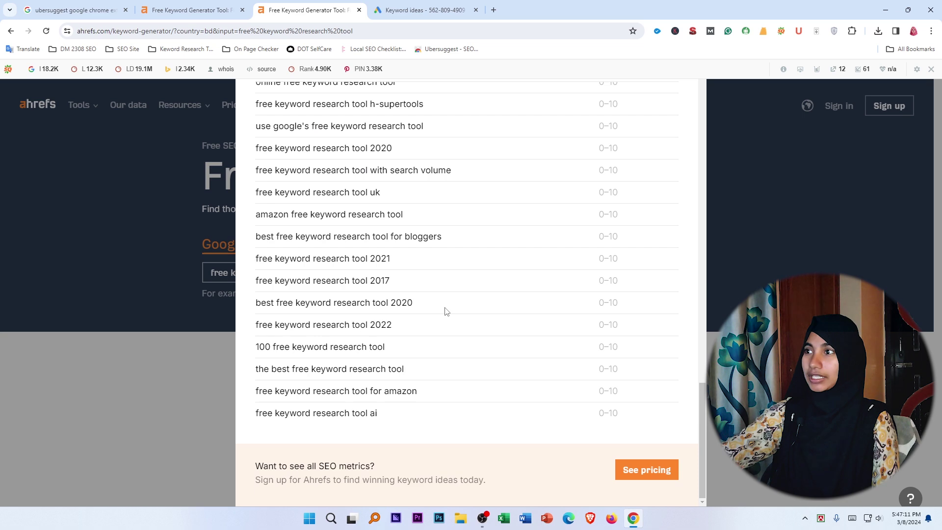
pyautogui.scroll(10, 540, 324)
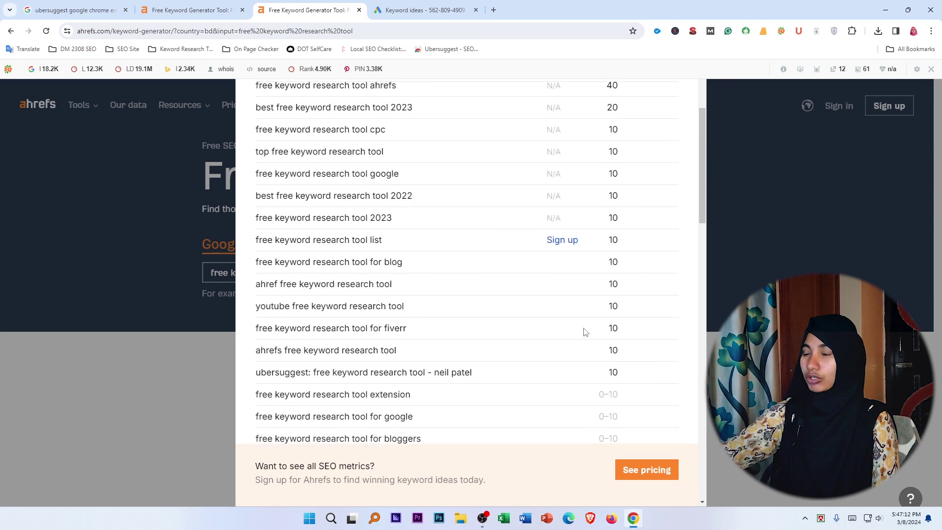
pyautogui.scroll(4, 585, 332)
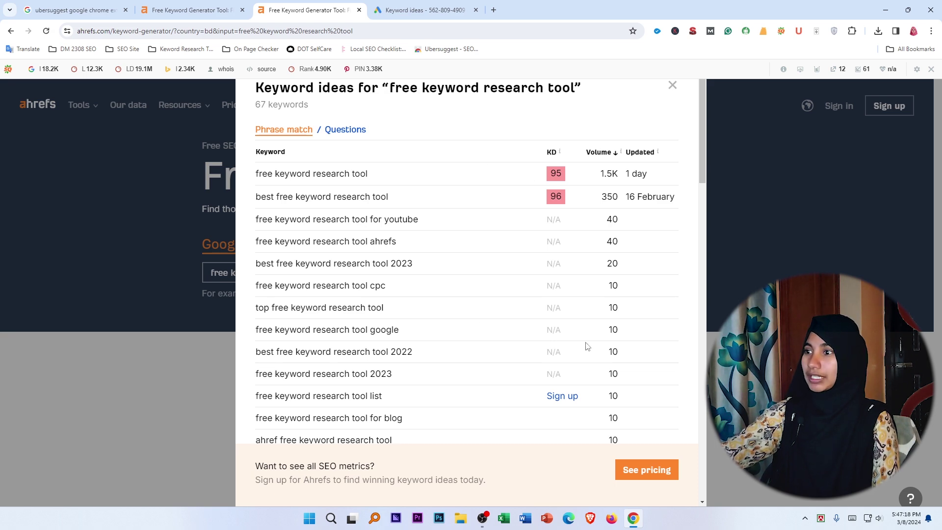
pyautogui.scroll(-4, 532, 296)
pyautogui.scroll(4, 535, 300)
pyautogui.scroll(-4, 547, 305)
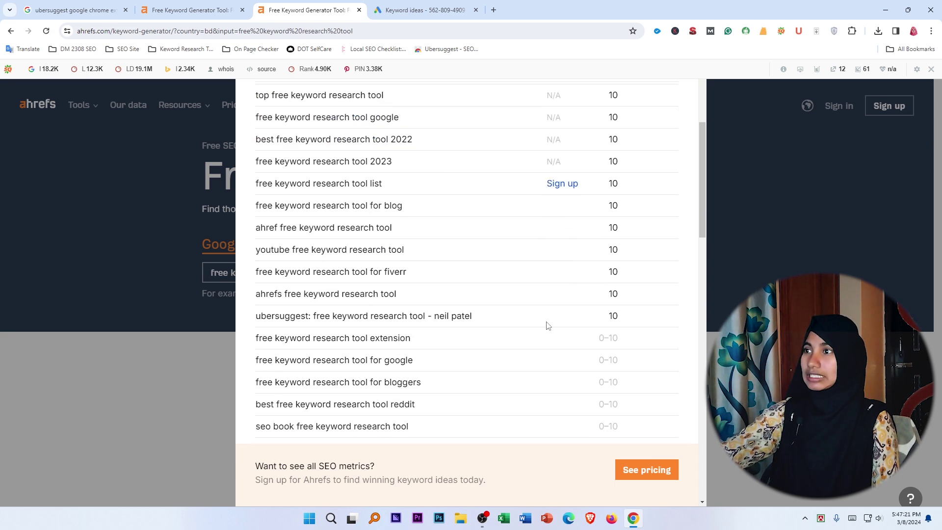
pyautogui.scroll(-4, 584, 373)
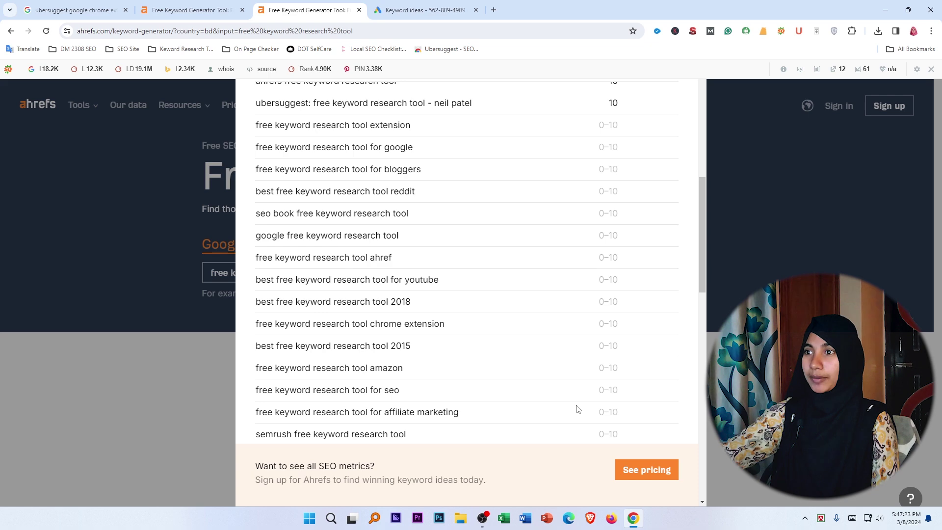
pyautogui.scroll(-7, 575, 408)
pyautogui.scroll(-7, 566, 403)
pyautogui.scroll(18, 565, 397)
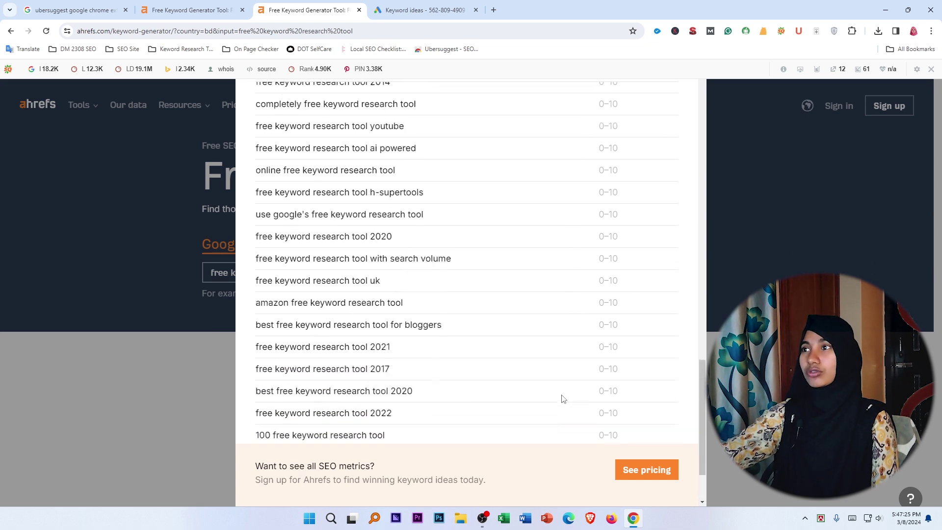
pyautogui.scroll(3, 464, 358)
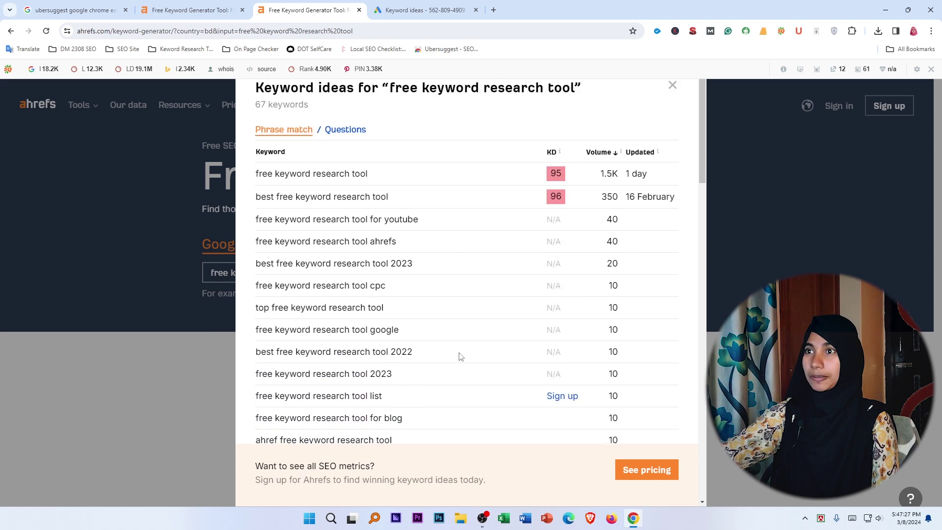
pyautogui.moveTo(257, 173); pyautogui.dragTo(383, 189)
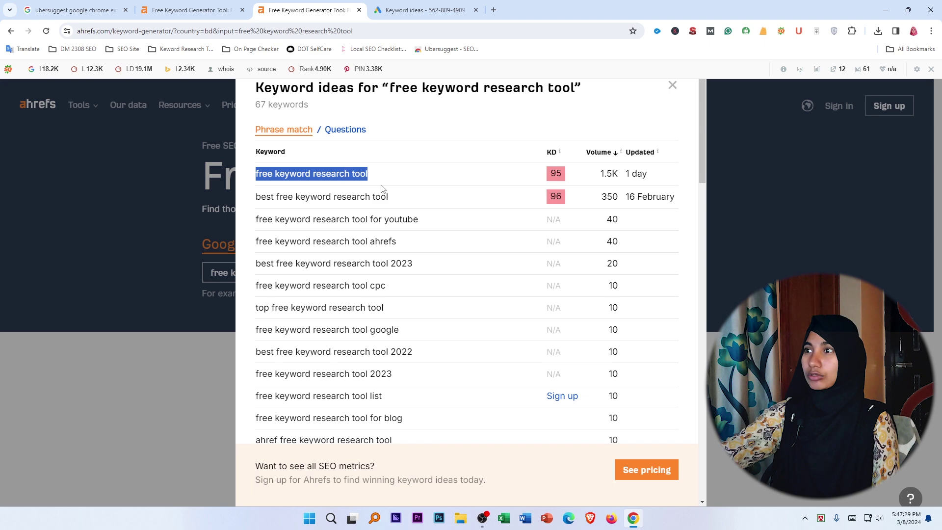
pyautogui.click(443, 177)
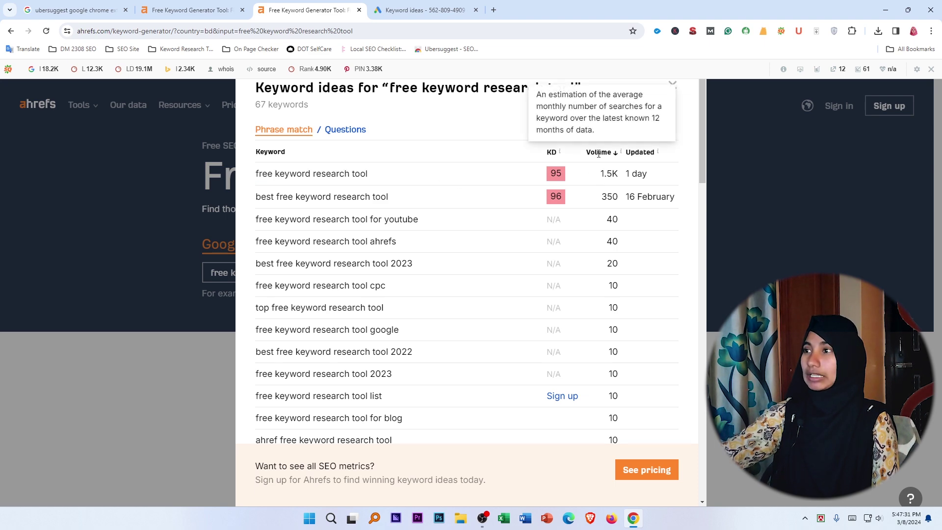
pyautogui.scroll(-10, 596, 400)
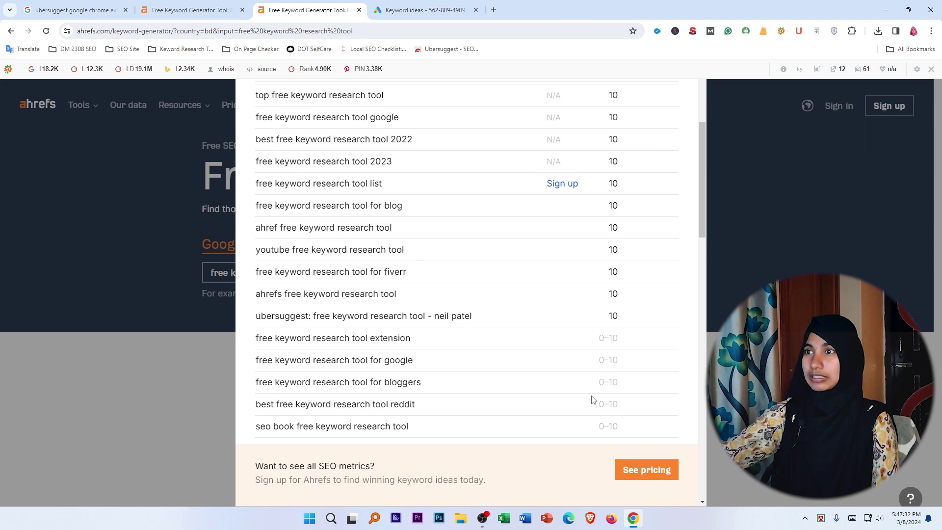
pyautogui.scroll(-7, 473, 340)
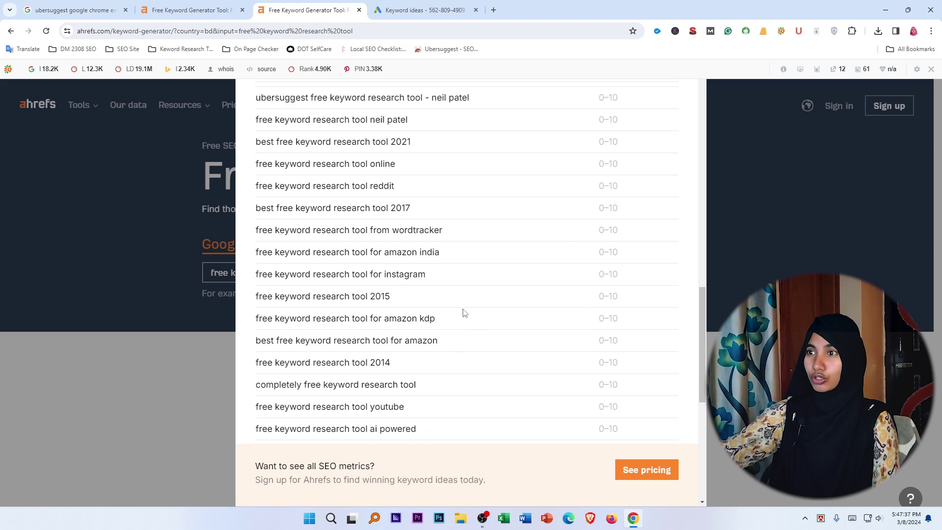
pyautogui.scroll(15, 476, 313)
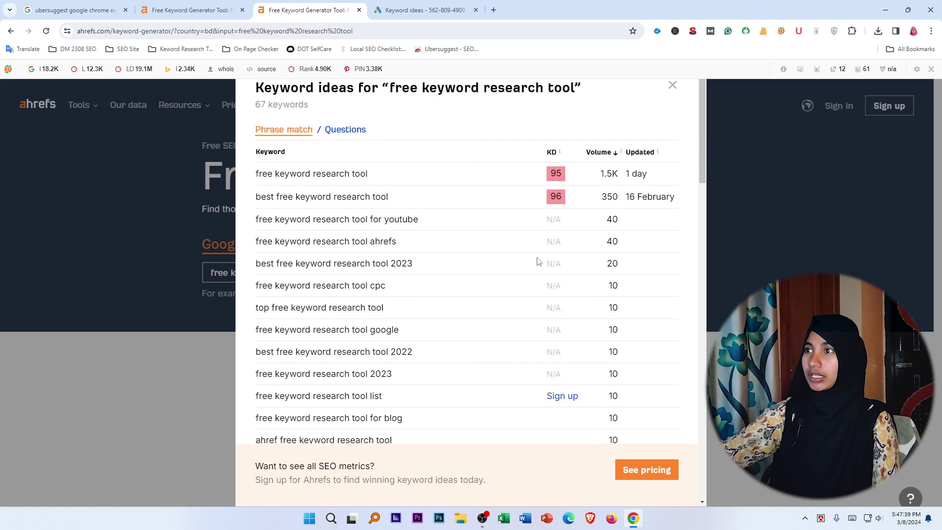